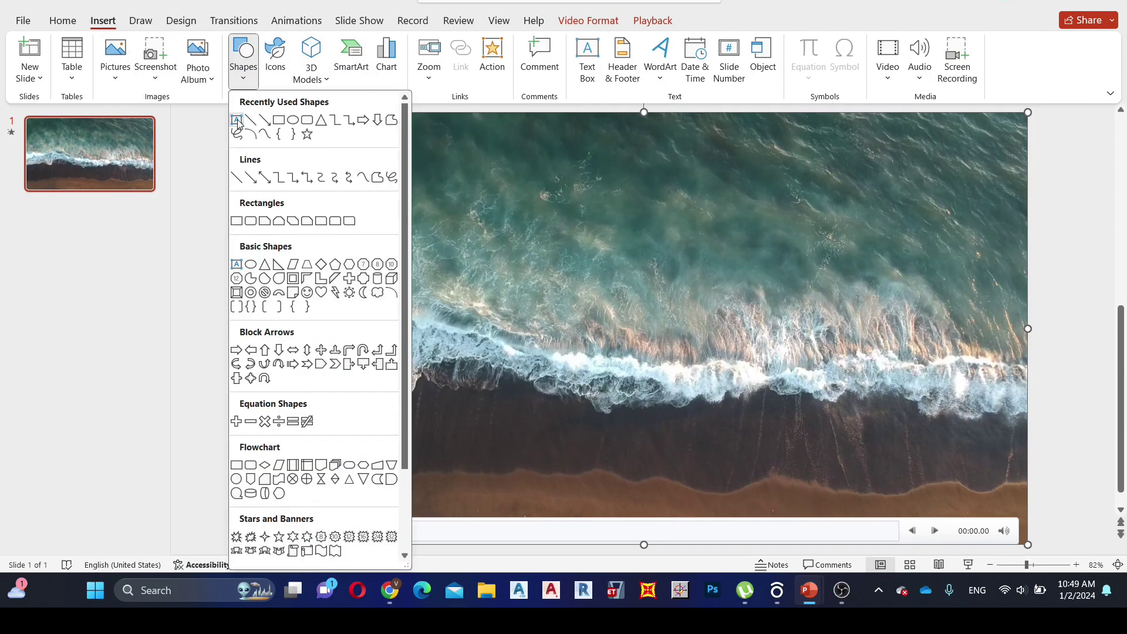
Step: Draw a text box and set it to bold Berlin Sans FB Demi
{"action": "left_click_drag", "start_coordinate": [322, 161], "coordinate": [519, 363]}
{"action": "type", "text": "B"}
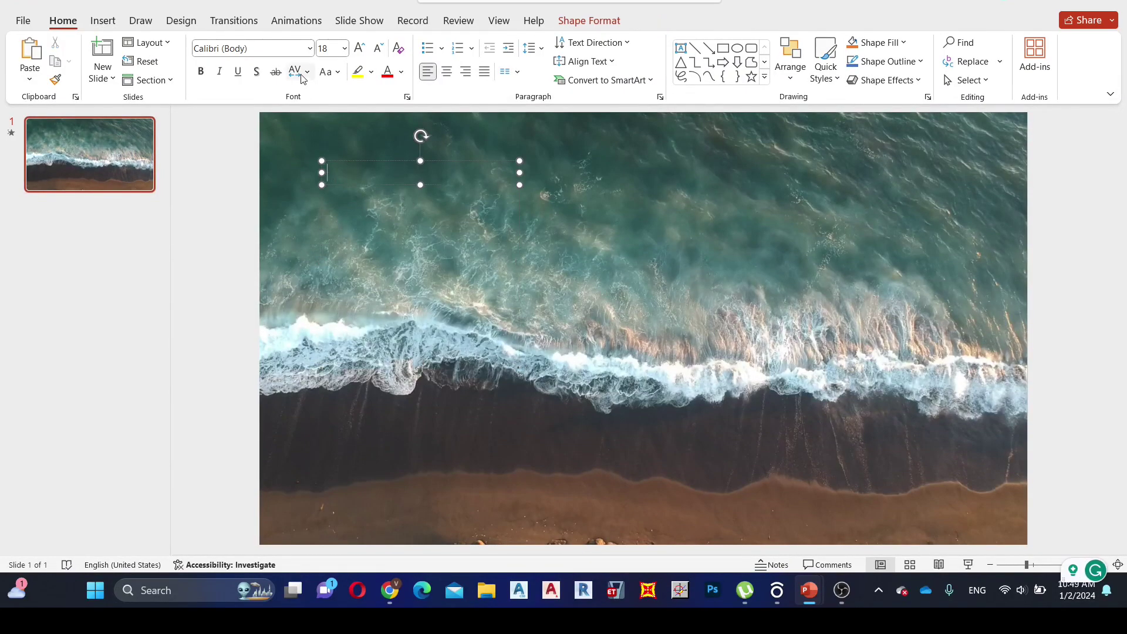
{"action": "left_click", "coordinate": [310, 51]}
{"action": "scroll", "coordinate": [300, 234], "scroll_direction": "down", "scroll_amount": 10}
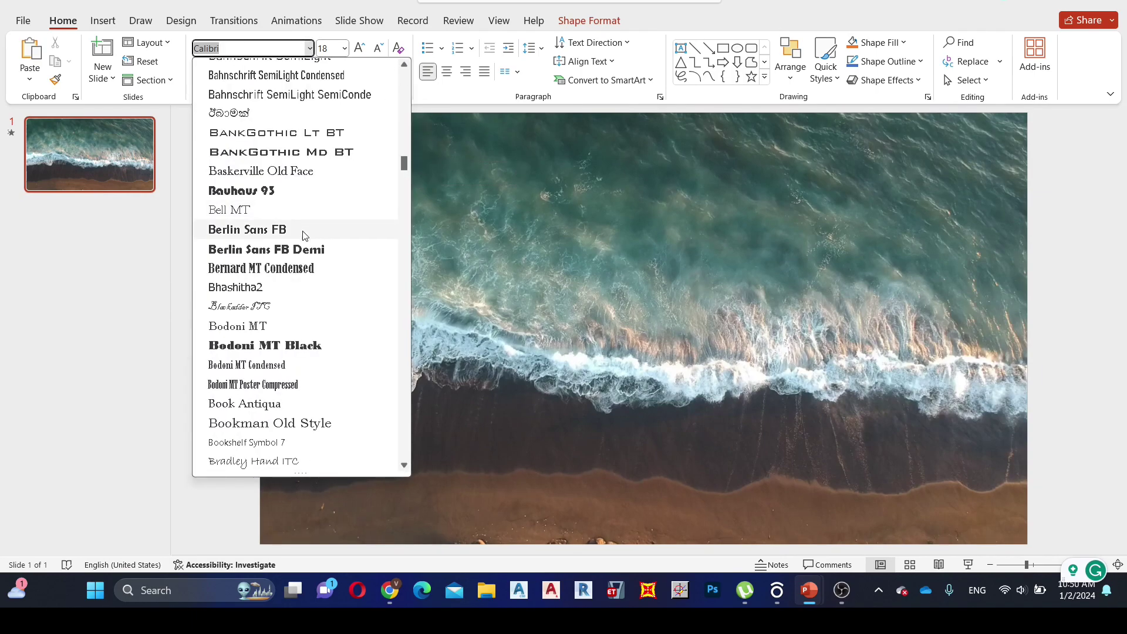
{"action": "key", "text": "Escape"}
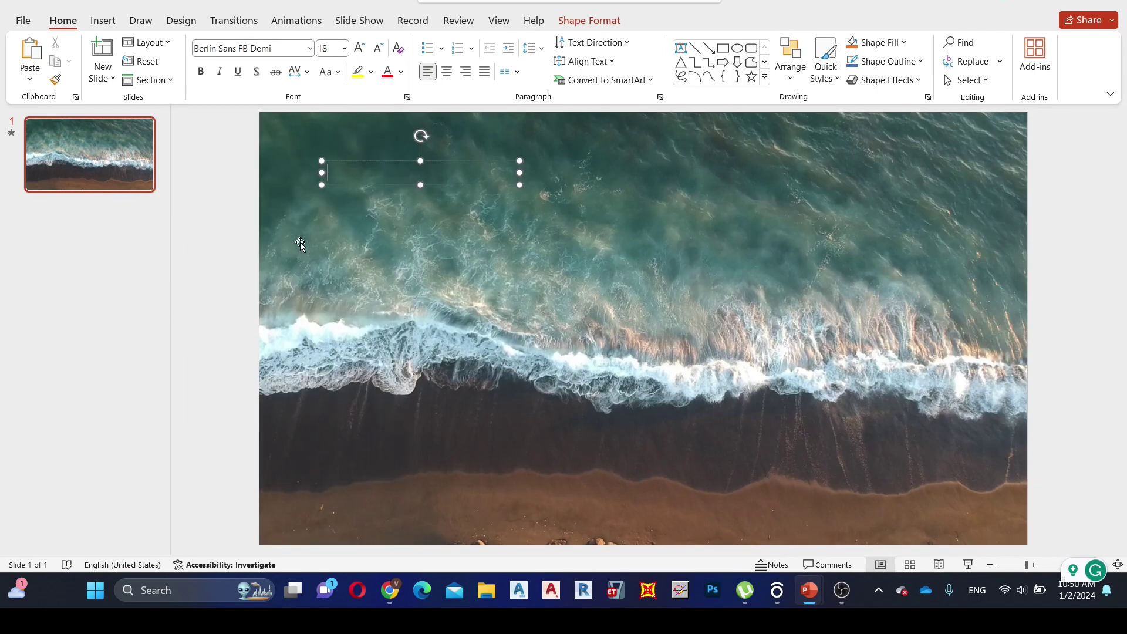
{"action": "type", "text": "B"}
{"action": "key", "text": "BackSpace"}
{"action": "key", "text": "ctrl+b"}
Step: Type BEACH and set its font size to 287
{"action": "type", "text": "B"}
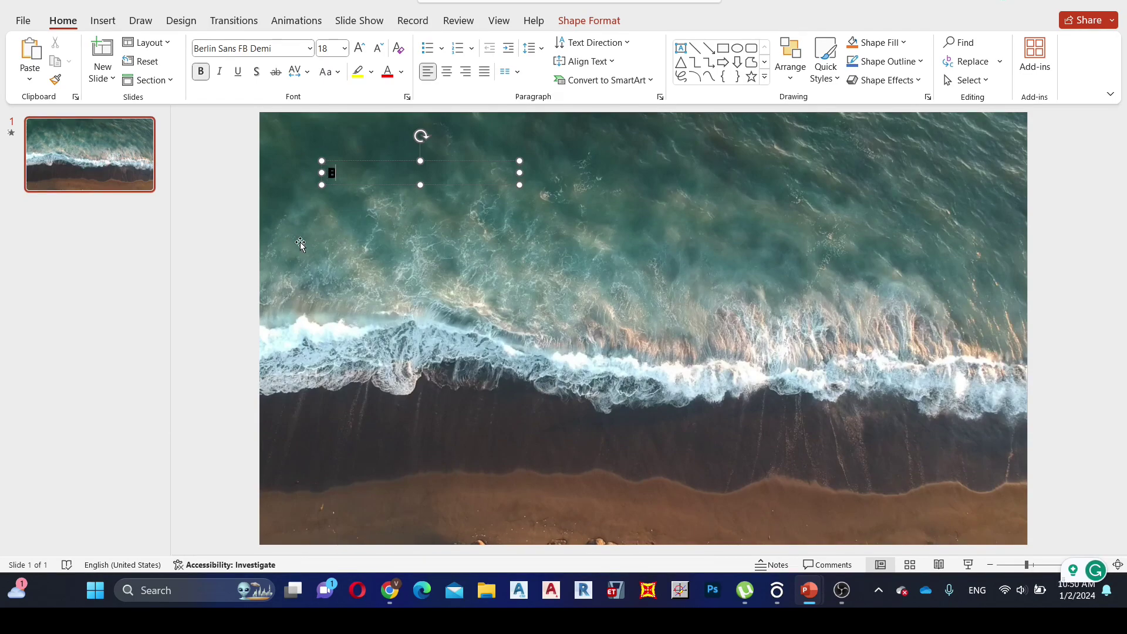
{"action": "type", "text": "EACH"}
{"action": "left_click", "coordinate": [359, 49]}
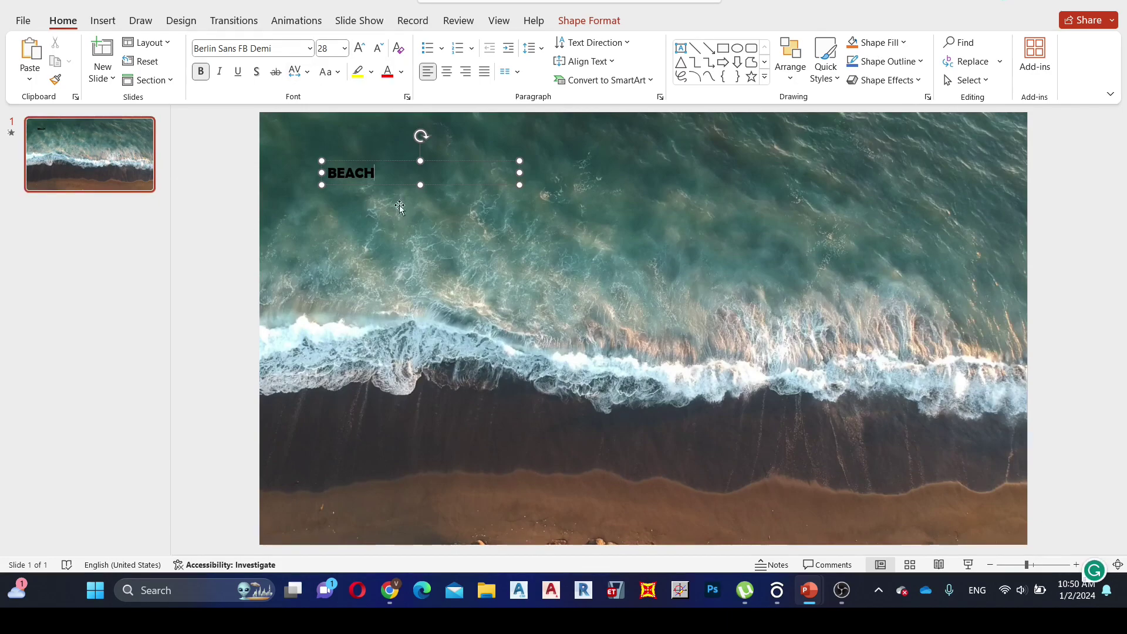
{"action": "left_click", "coordinate": [375, 171]}
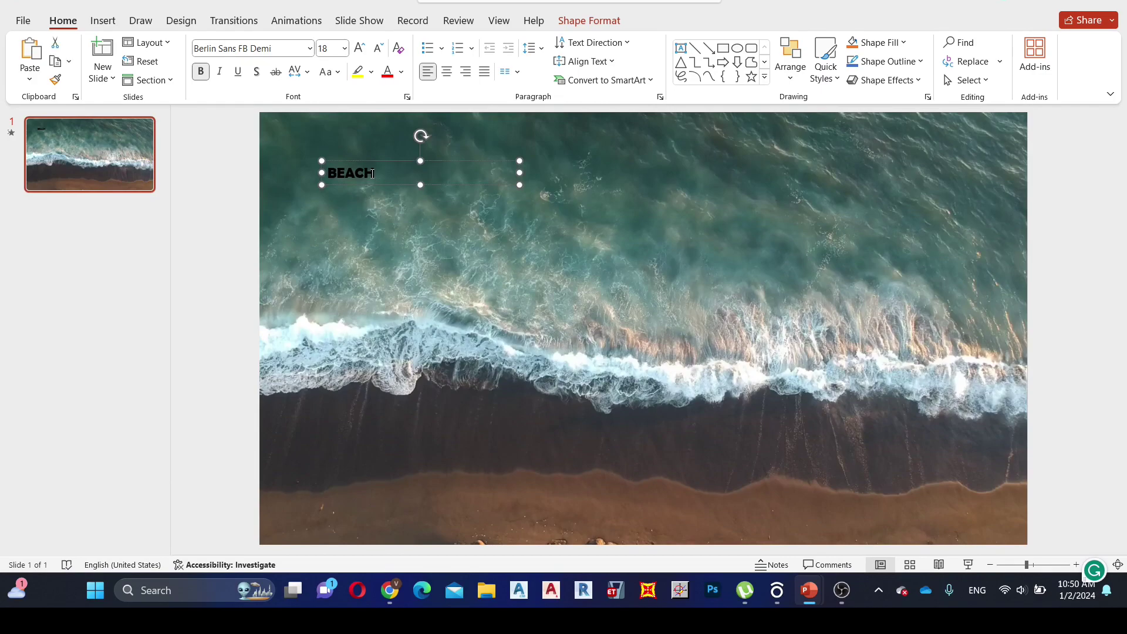
{"action": "double_click", "coordinate": [372, 172]}
{"action": "left_click", "coordinate": [326, 48]}
{"action": "type", "text": "287"}
{"action": "key", "text": "Return"}
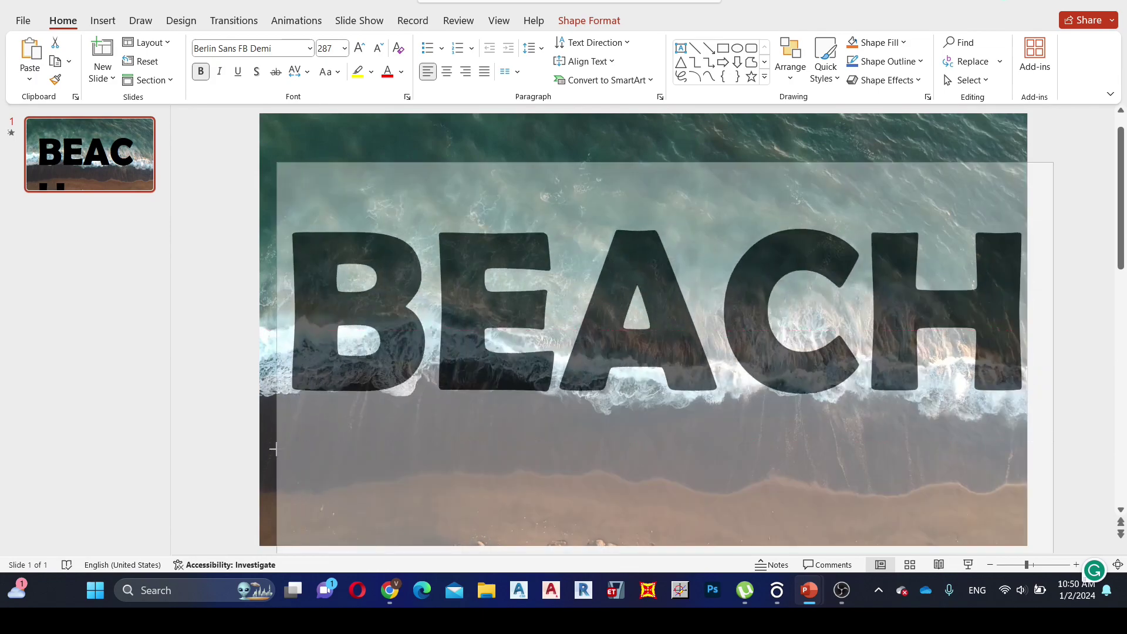
Step: Drag the BEACH text box to the centre of the slide using the smart guides
{"action": "left_click", "coordinate": [273, 449]}
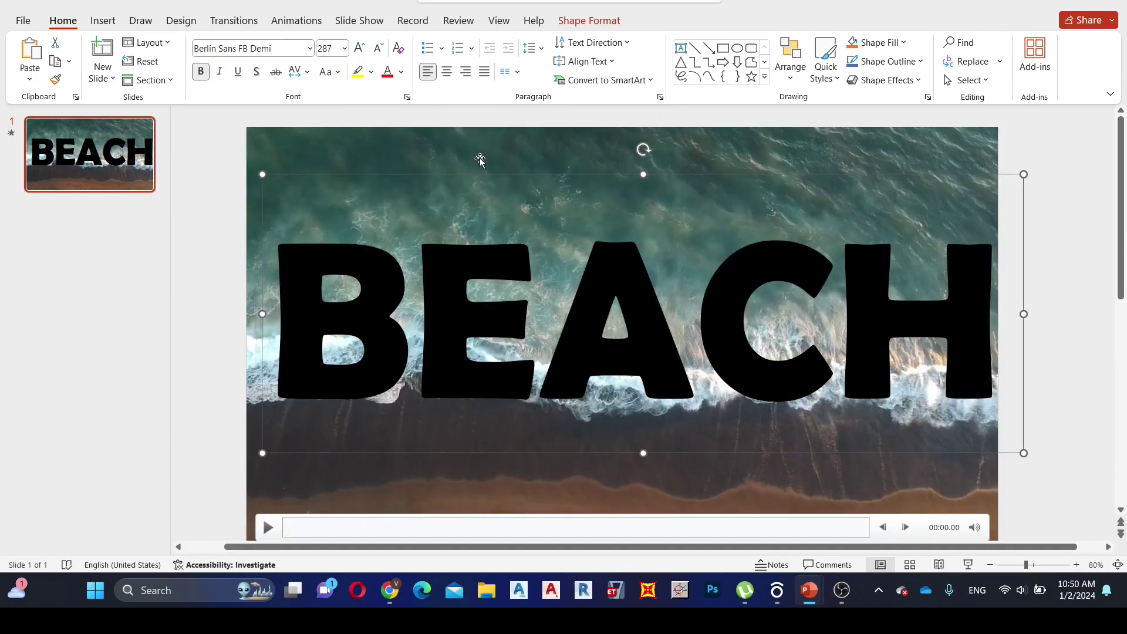
{"action": "left_click_drag", "start_coordinate": [452, 175], "coordinate": [428, 222]}
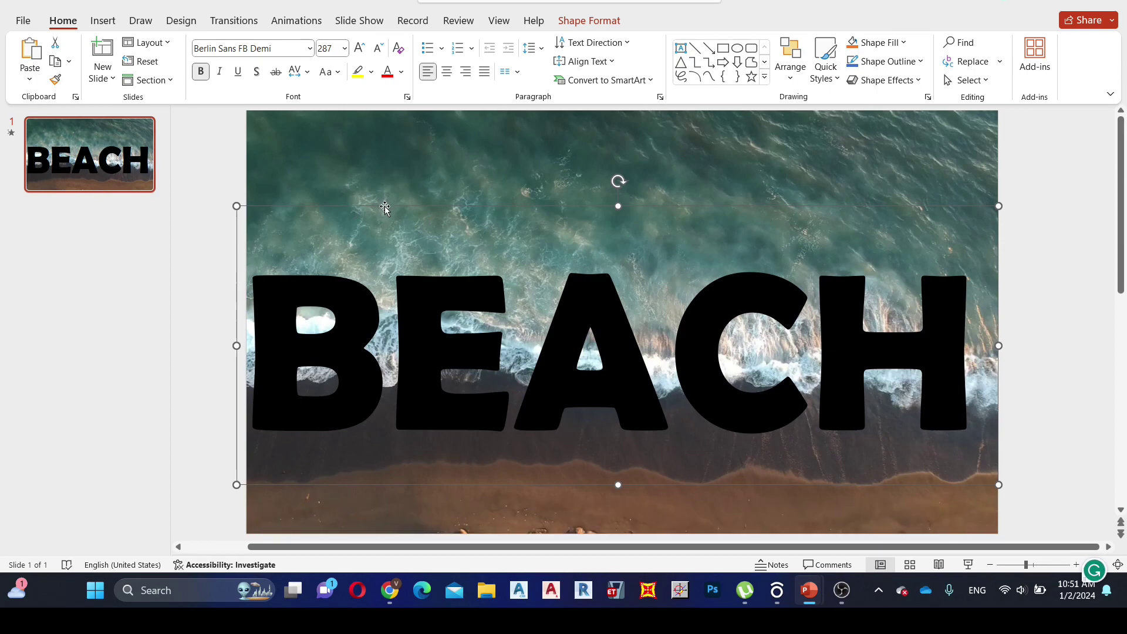
{"action": "left_click_drag", "start_coordinate": [383, 204], "coordinate": [384, 190]}
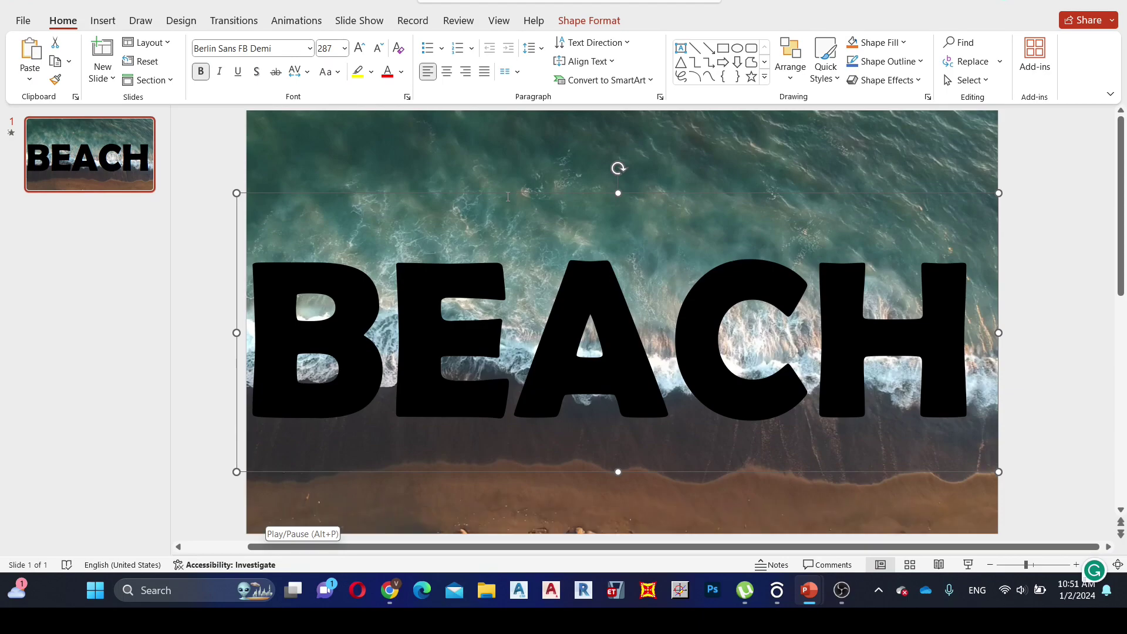
{"action": "left_click_drag", "start_coordinate": [507, 191], "coordinate": [513, 184]}
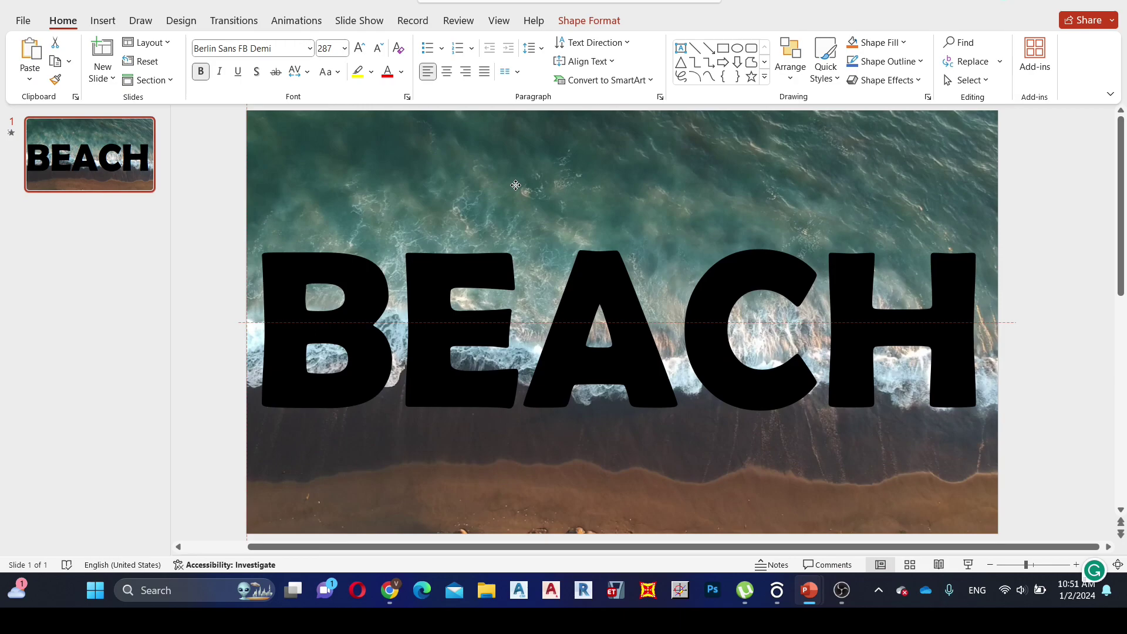
Step: Check the BEACH box's alignment against the background video, then clear the selection
{"action": "left_click", "coordinate": [995, 365]}
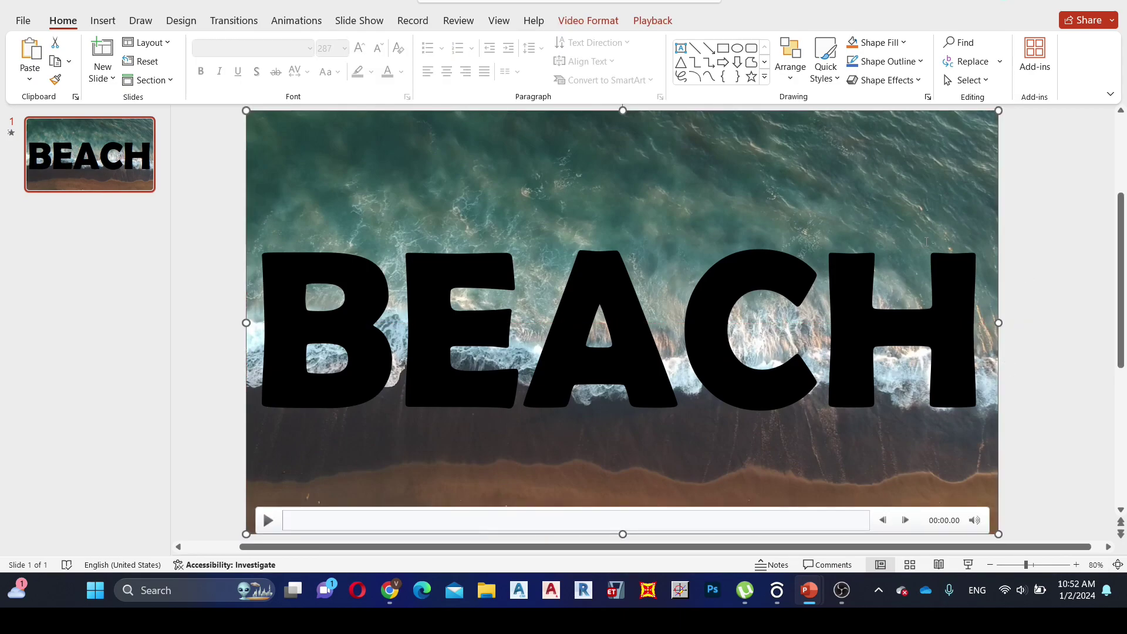
{"action": "left_click", "coordinate": [1056, 250]}
{"action": "mouse_move", "coordinate": [541, 234]}
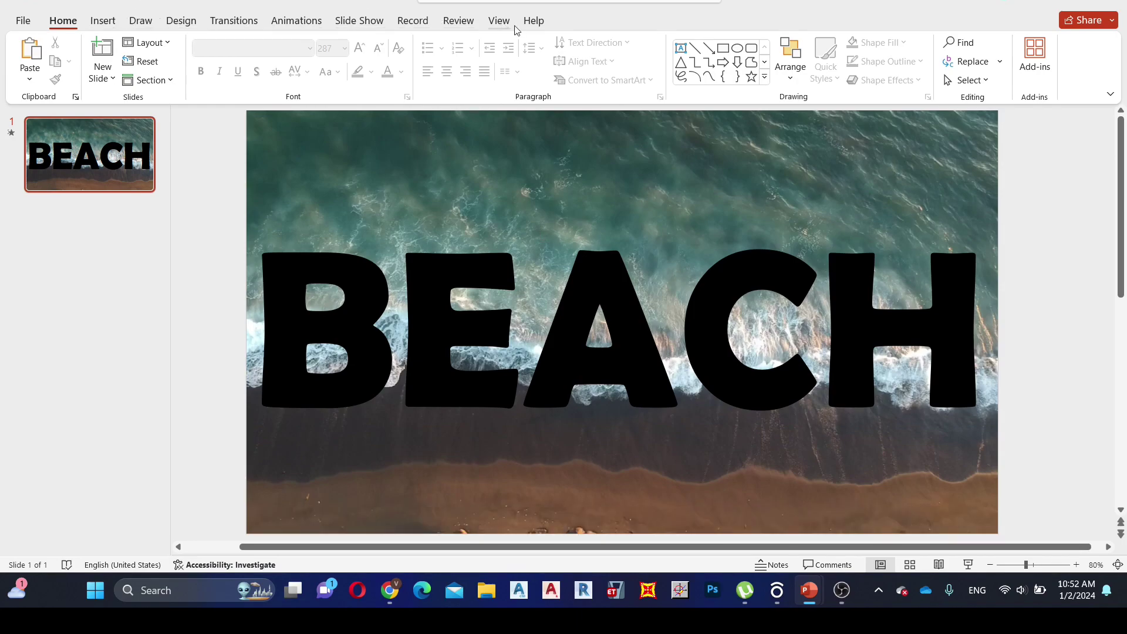
{"action": "mouse_move", "coordinate": [555, 130]}
{"action": "left_click", "coordinate": [422, 257]}
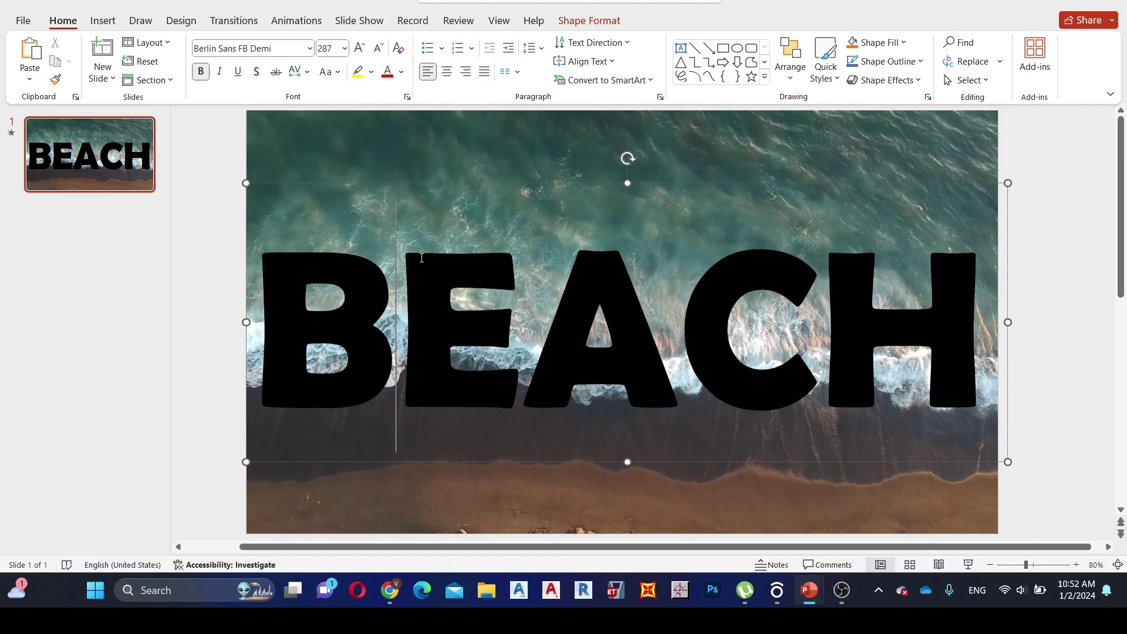
{"action": "left_click", "coordinate": [395, 157], "text": "shift"}
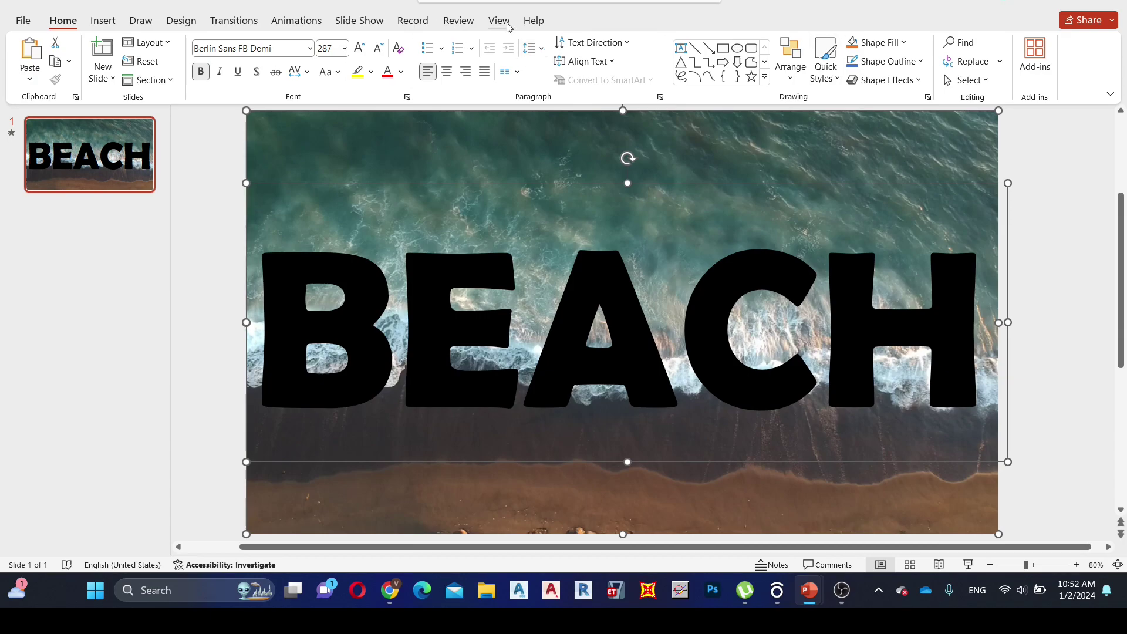
{"action": "left_click", "coordinate": [224, 160]}
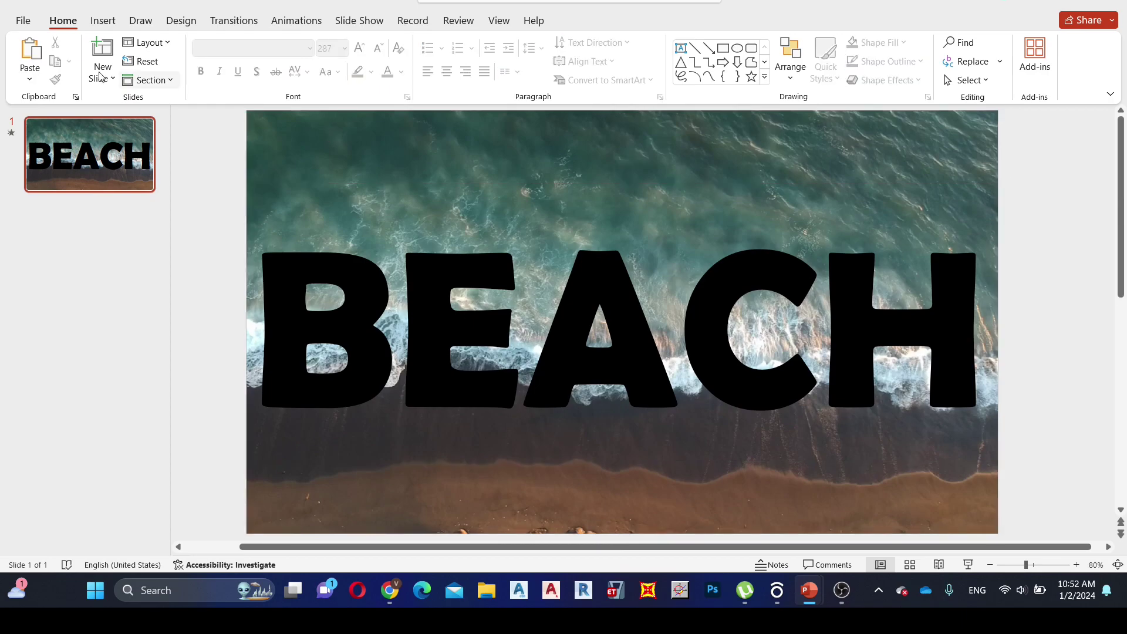
Step: Open the Quick Access Toolbar page of PowerPoint Options and show All Commands
{"action": "left_click", "coordinate": [24, 20]}
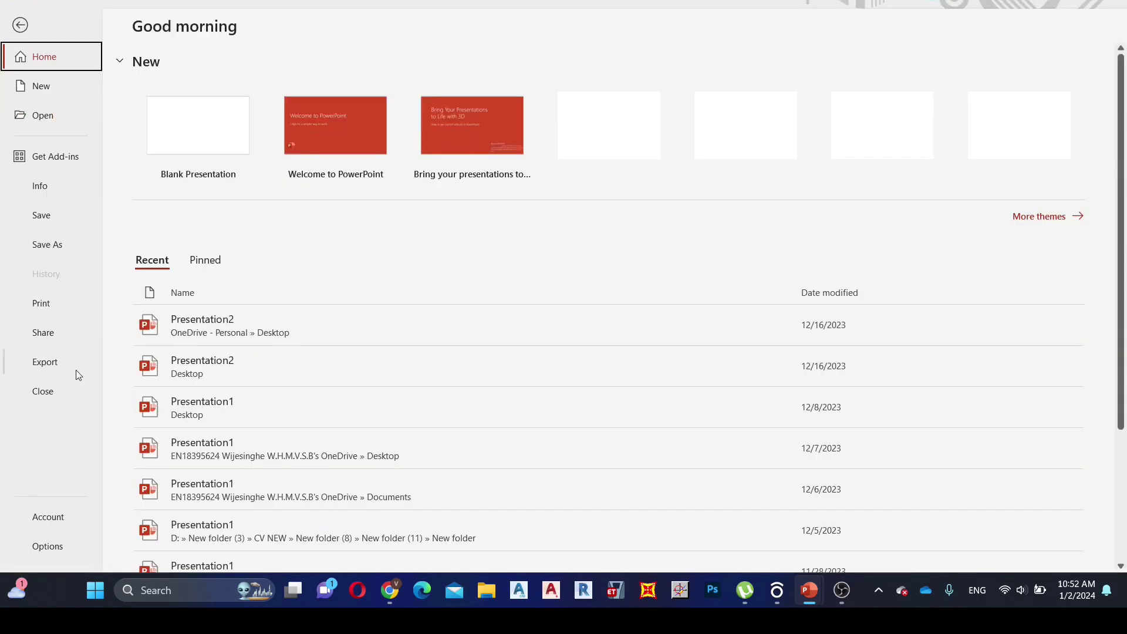
{"action": "left_click", "coordinate": [45, 544]}
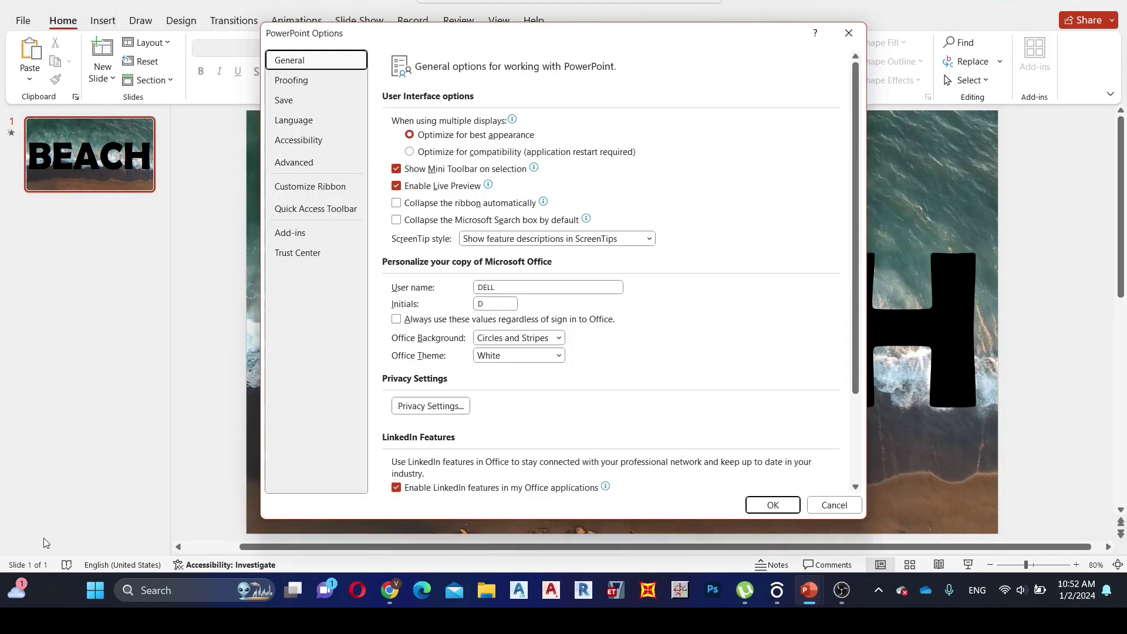
{"action": "left_click", "coordinate": [341, 208]}
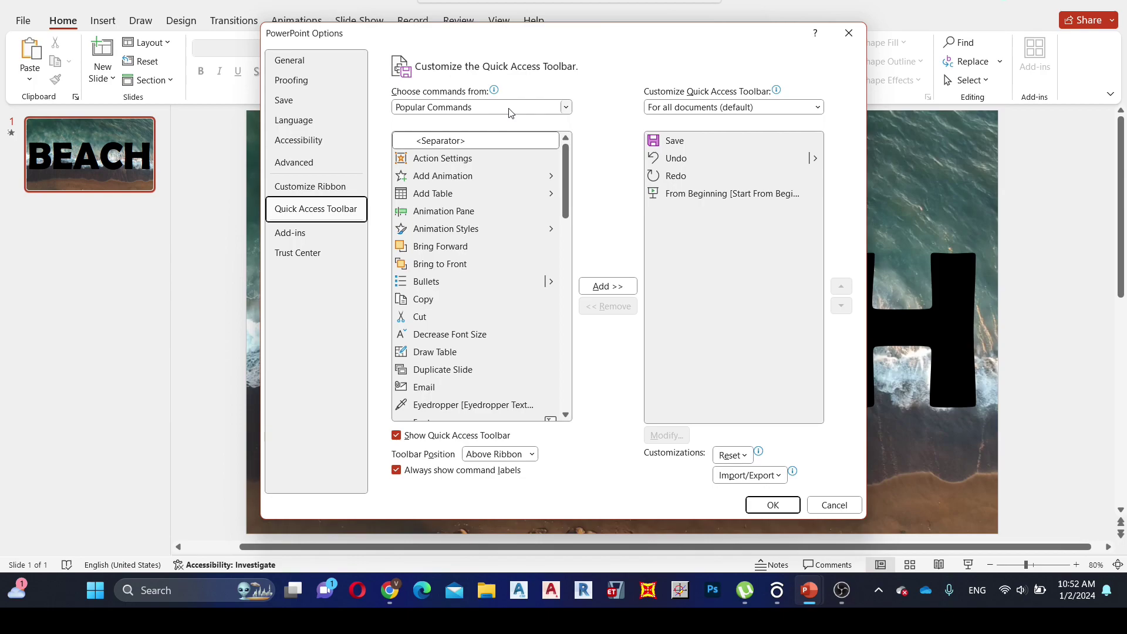
{"action": "left_click", "coordinate": [567, 108]}
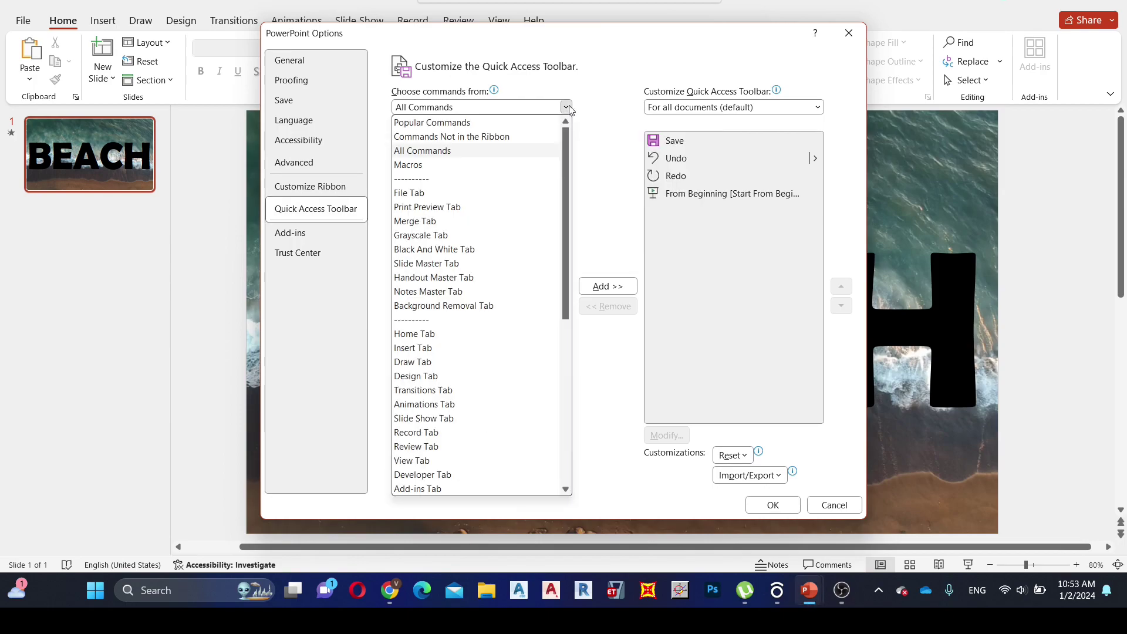
{"action": "left_click", "coordinate": [409, 151]}
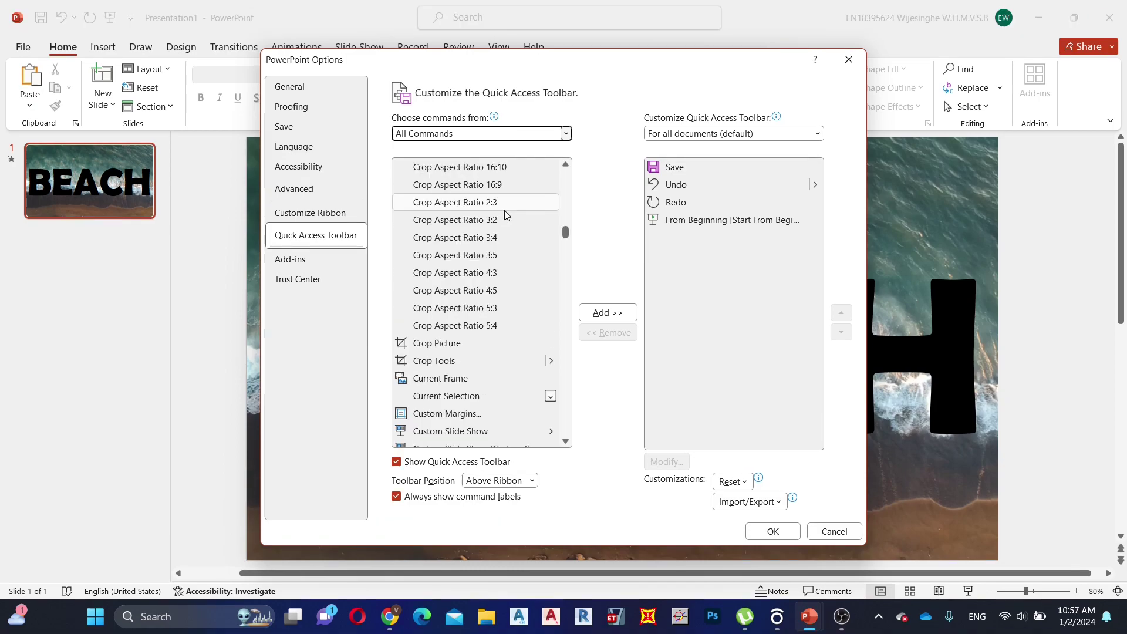
Step: Pick Merge Shapes from the command list, add it, and confirm with OK
{"action": "scroll", "coordinate": [505, 200], "scroll_direction": "down", "scroll_amount": 10}
{"action": "scroll", "coordinate": [505, 186], "scroll_direction": "down", "scroll_amount": 4}
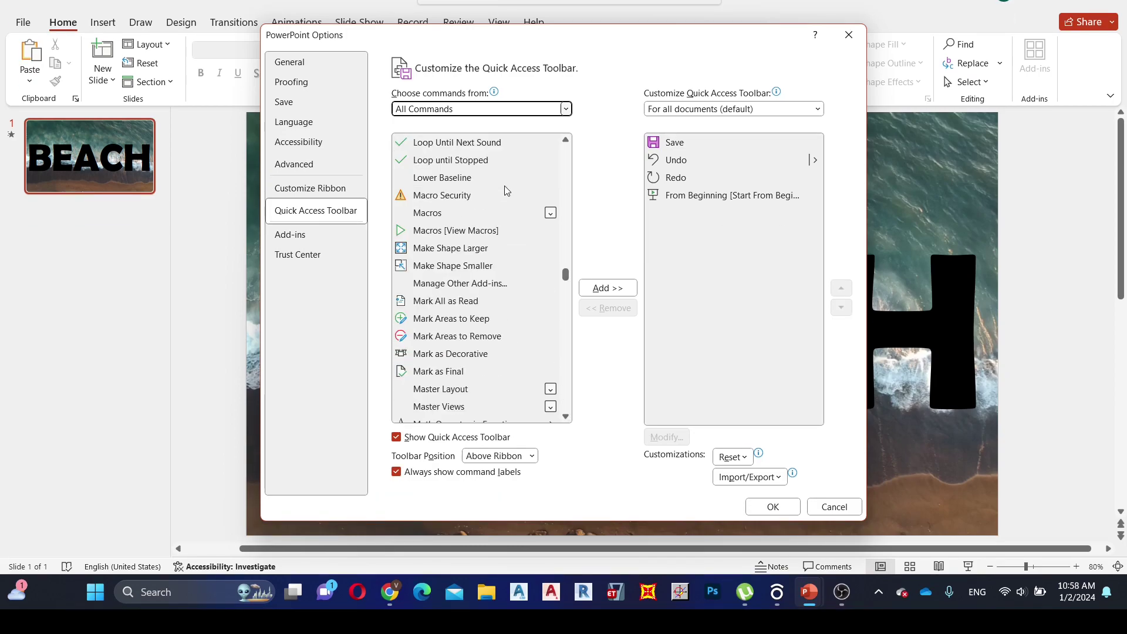
{"action": "scroll", "coordinate": [505, 186], "scroll_direction": "down", "scroll_amount": 3}
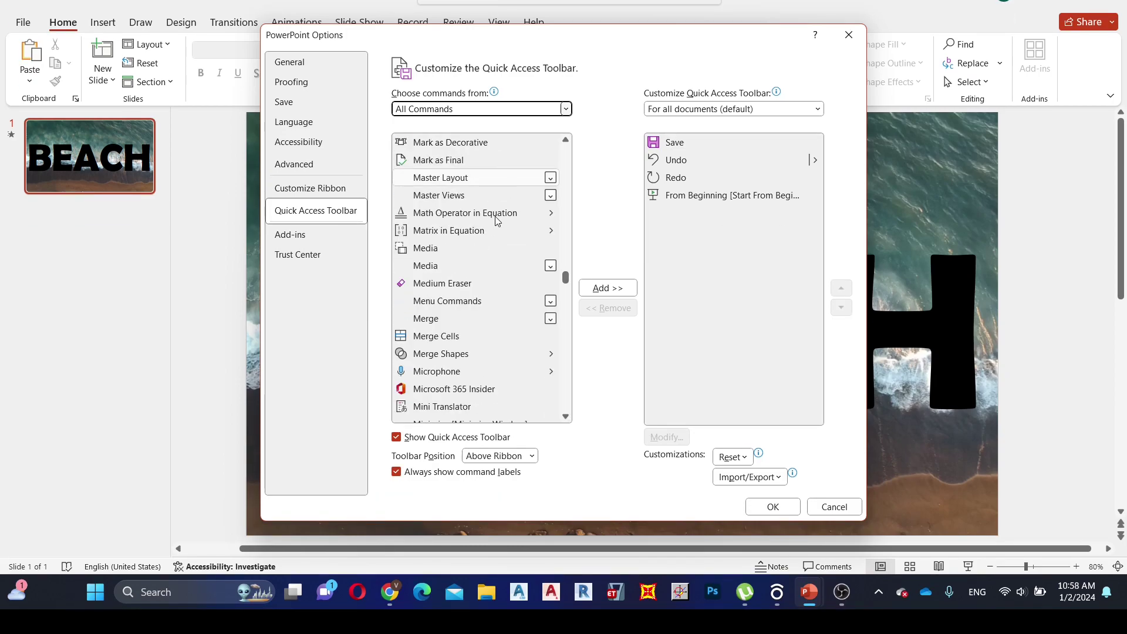
{"action": "left_click", "coordinate": [448, 356]}
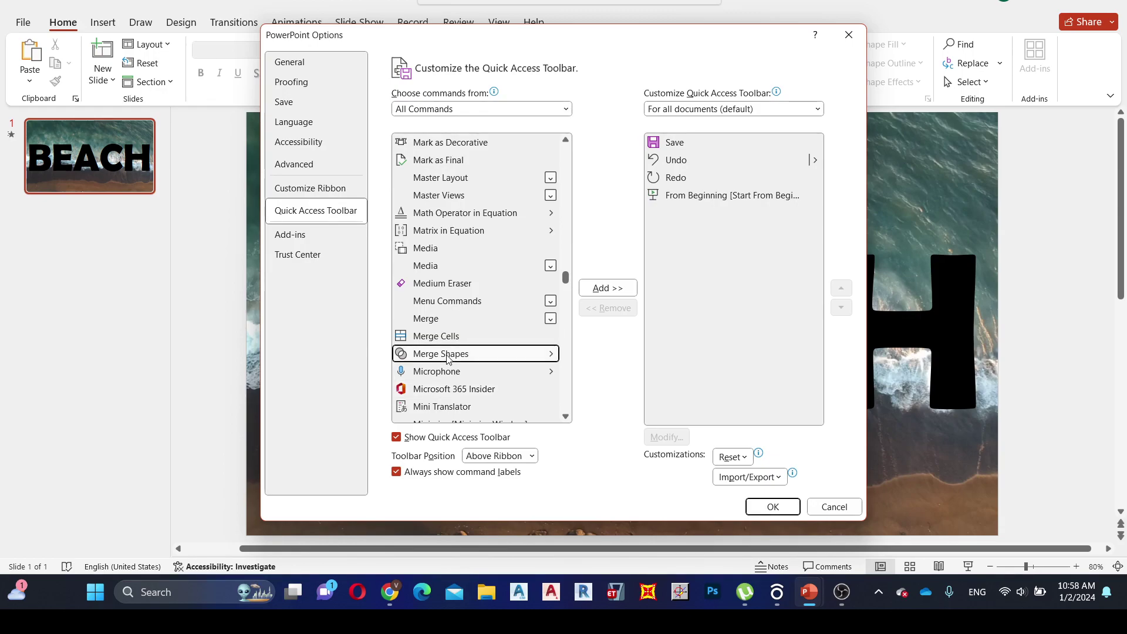
{"action": "left_click", "coordinate": [603, 291]}
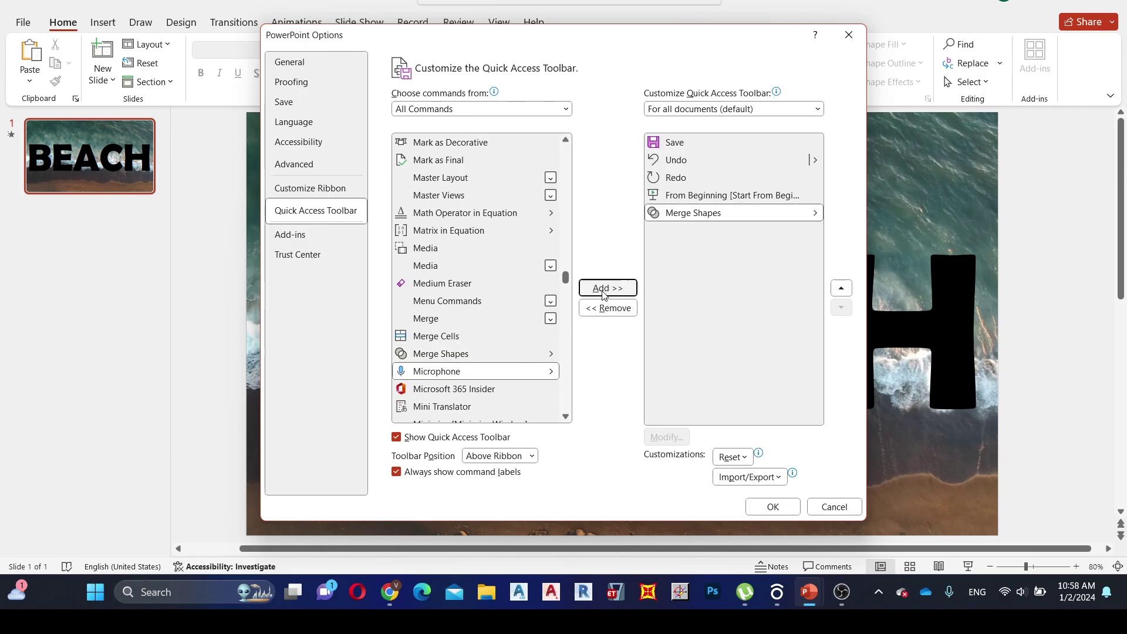
{"action": "left_click", "coordinate": [765, 506]}
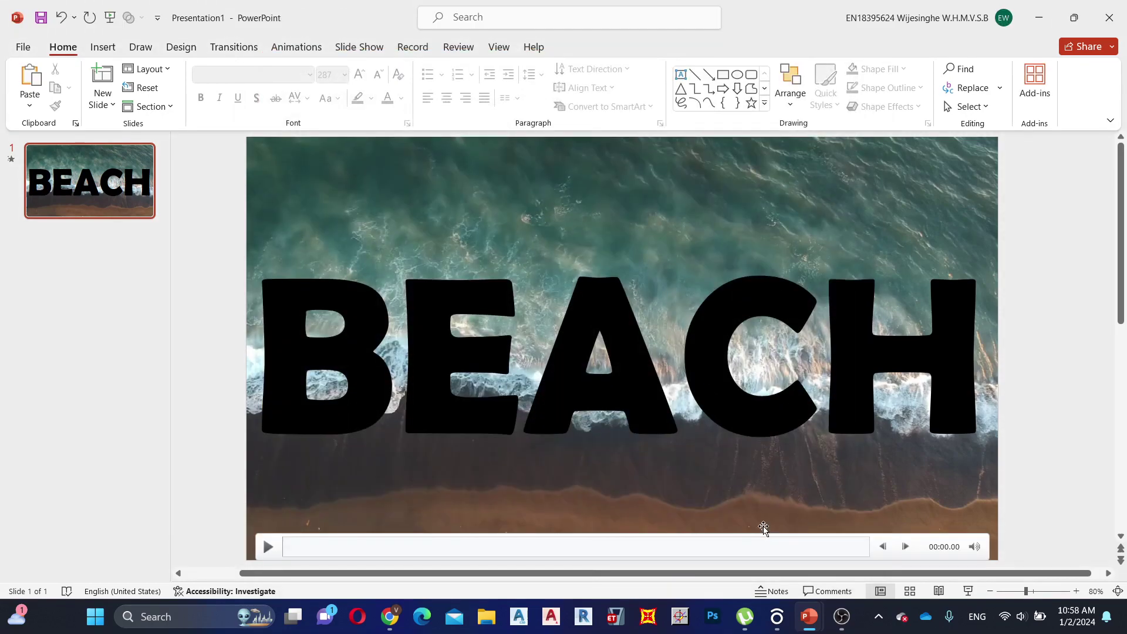
Step: Select the video and then the BEACH text, and apply Merge Shapes > Intersect
{"action": "left_click", "coordinate": [596, 206]}
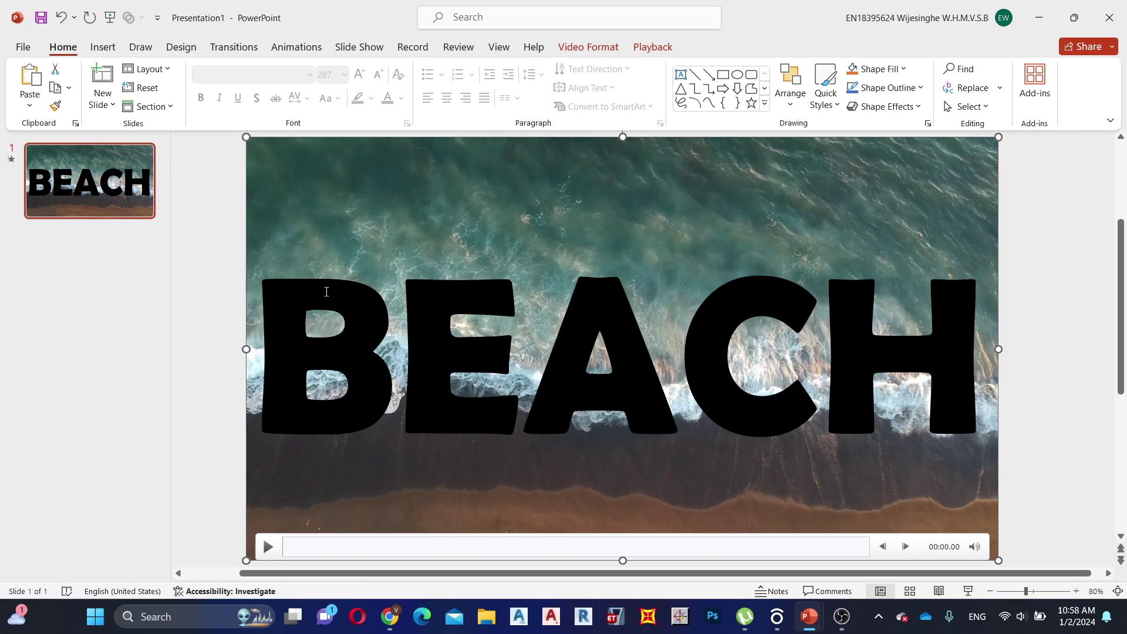
{"action": "left_click", "coordinate": [326, 291]}
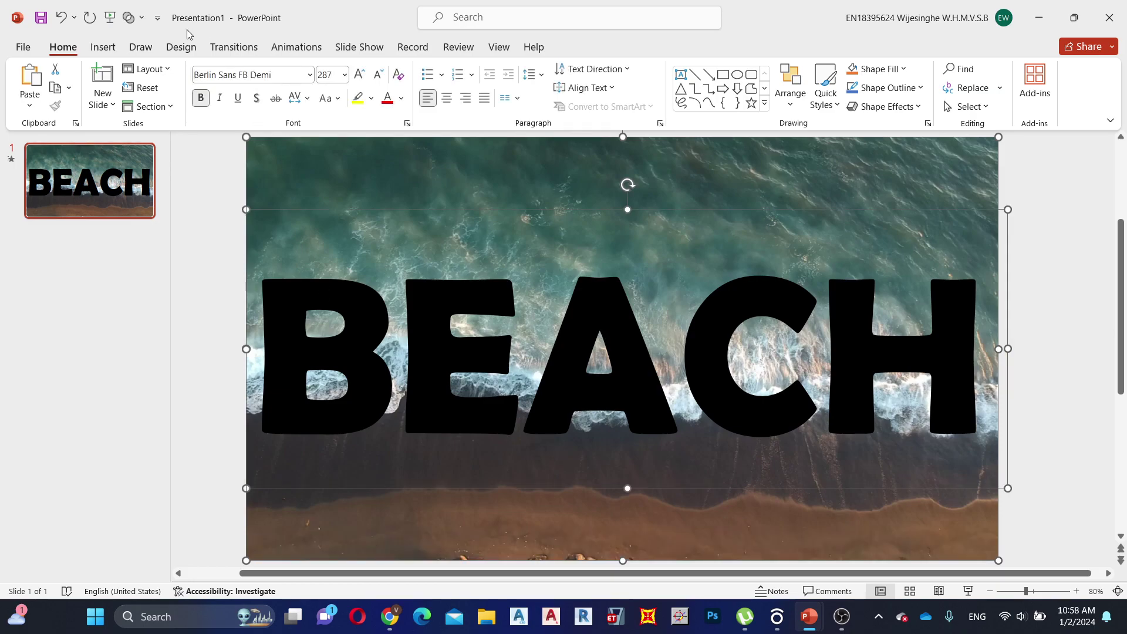
{"action": "left_click", "coordinate": [136, 24]}
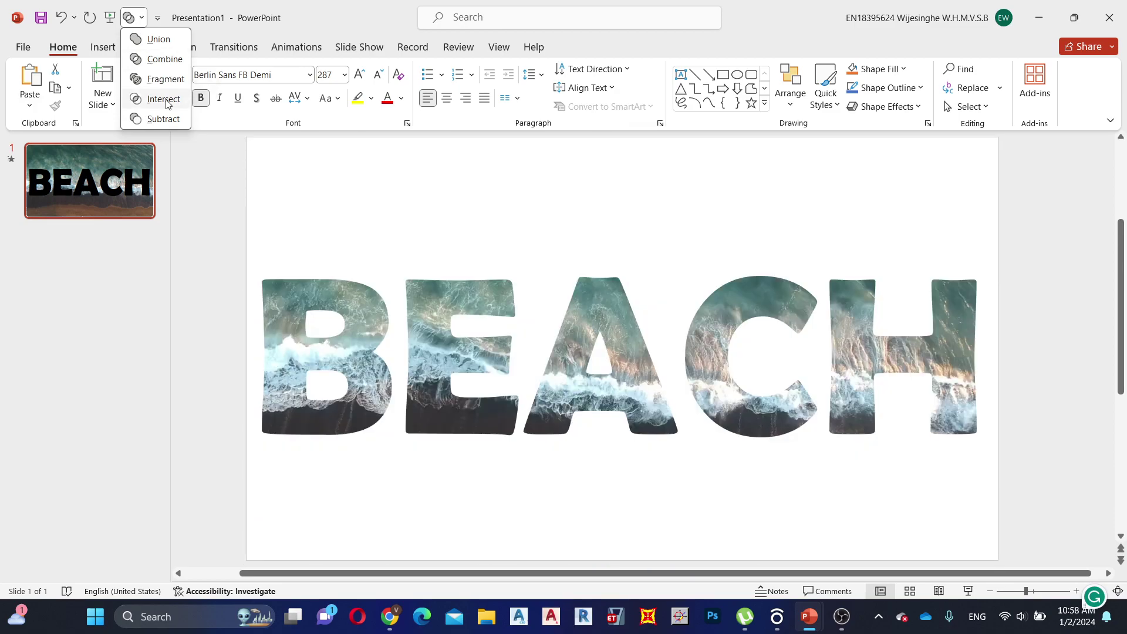
{"action": "left_click", "coordinate": [166, 100]}
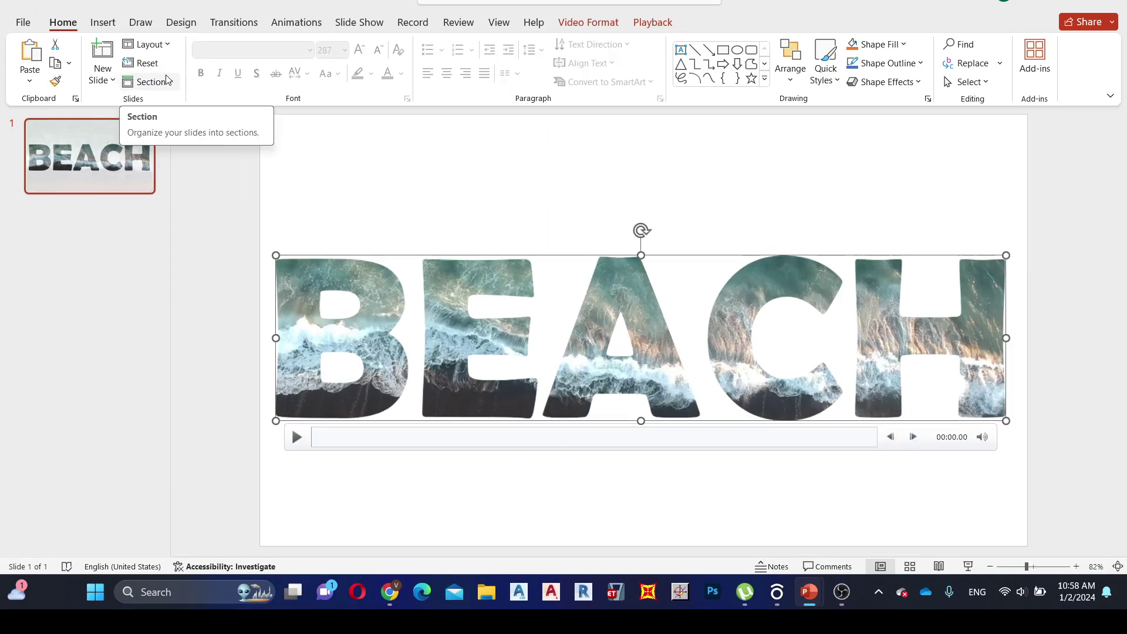
Step: Play the merged BEACH video for about 14 seconds, then pause it
{"action": "left_click", "coordinate": [297, 438]}
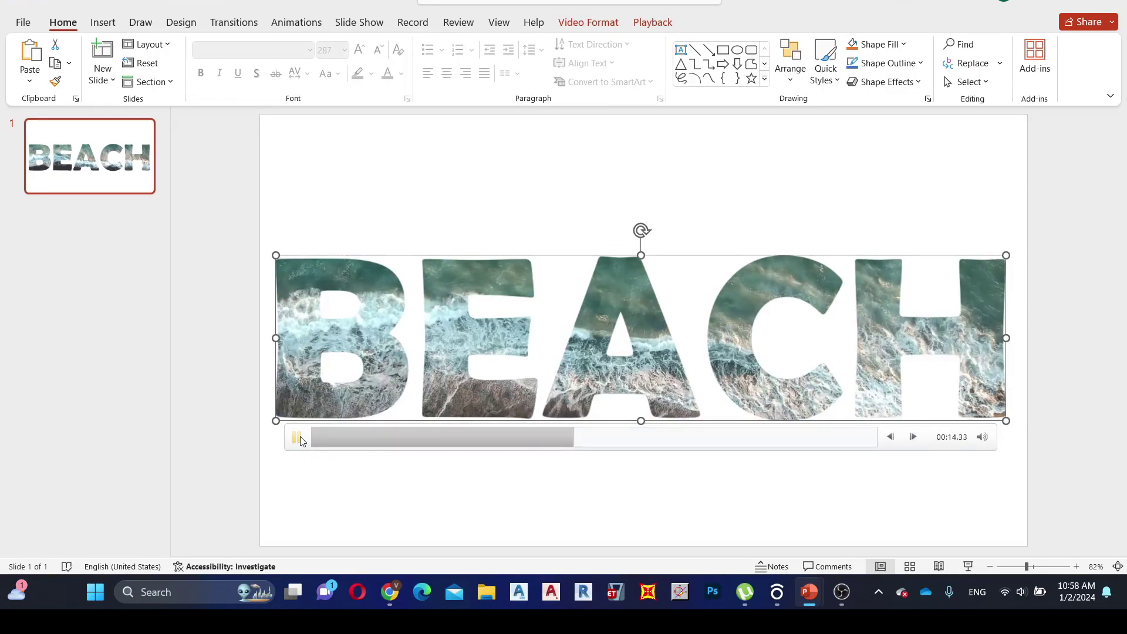
{"action": "left_click", "coordinate": [300, 437]}
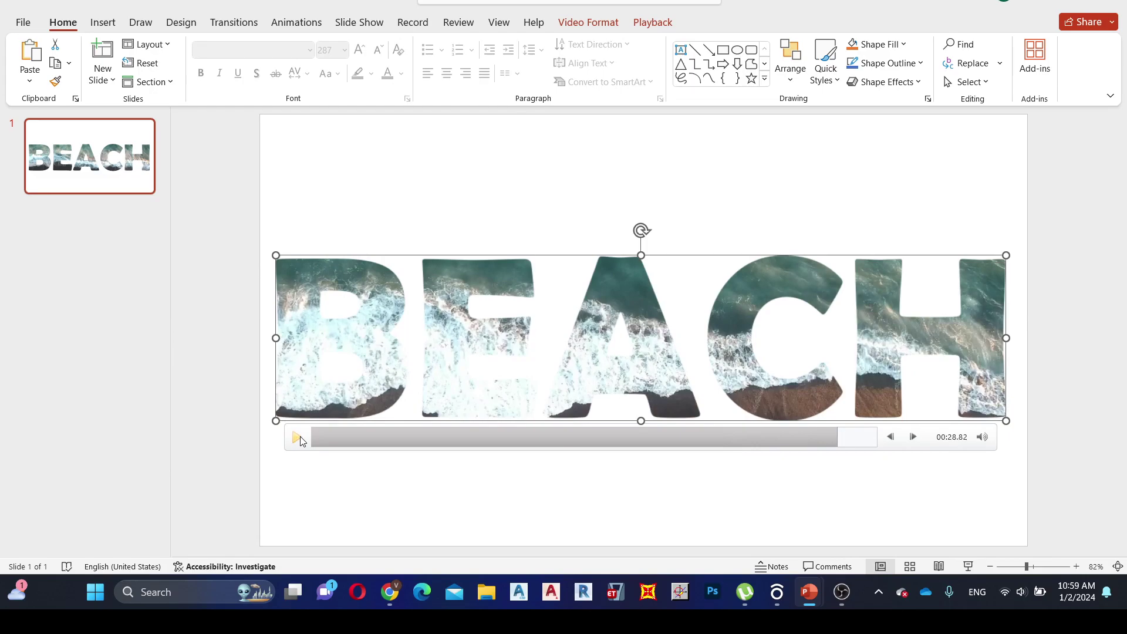
Step: Insert the beach-waves video from this device onto the slide
{"action": "left_click", "coordinate": [105, 25]}
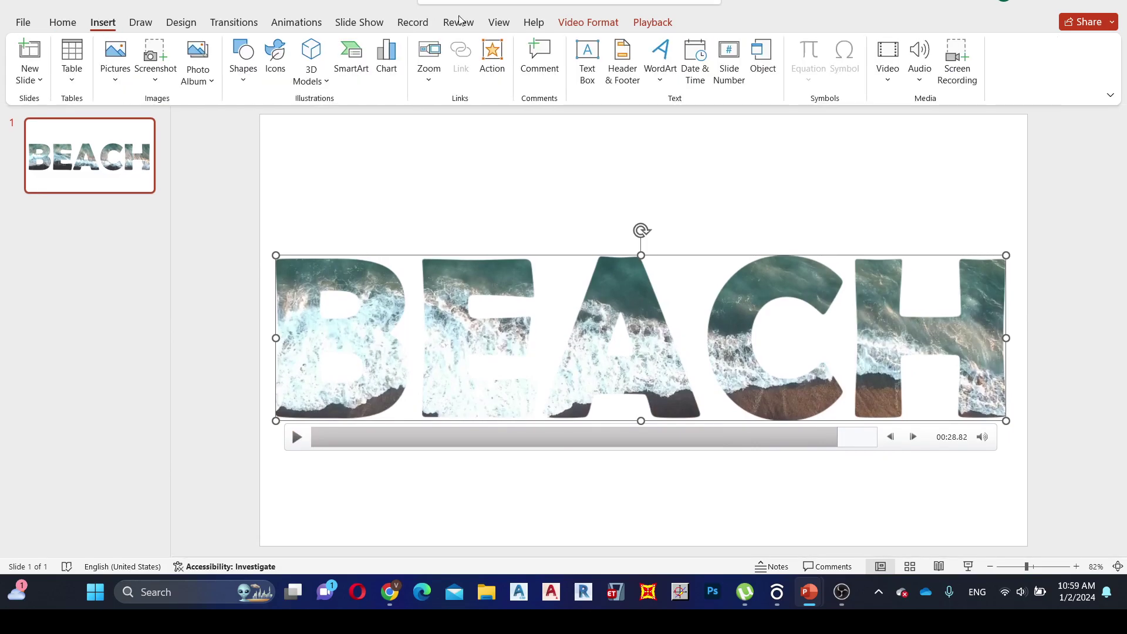
{"action": "left_click", "coordinate": [888, 70]}
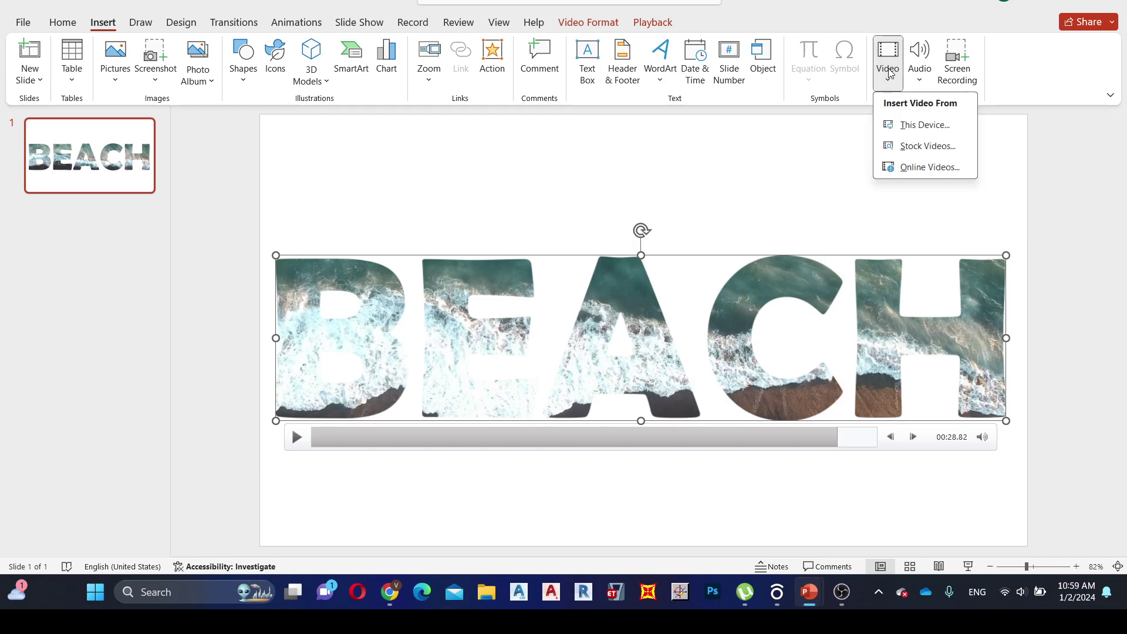
{"action": "left_click", "coordinate": [922, 126]}
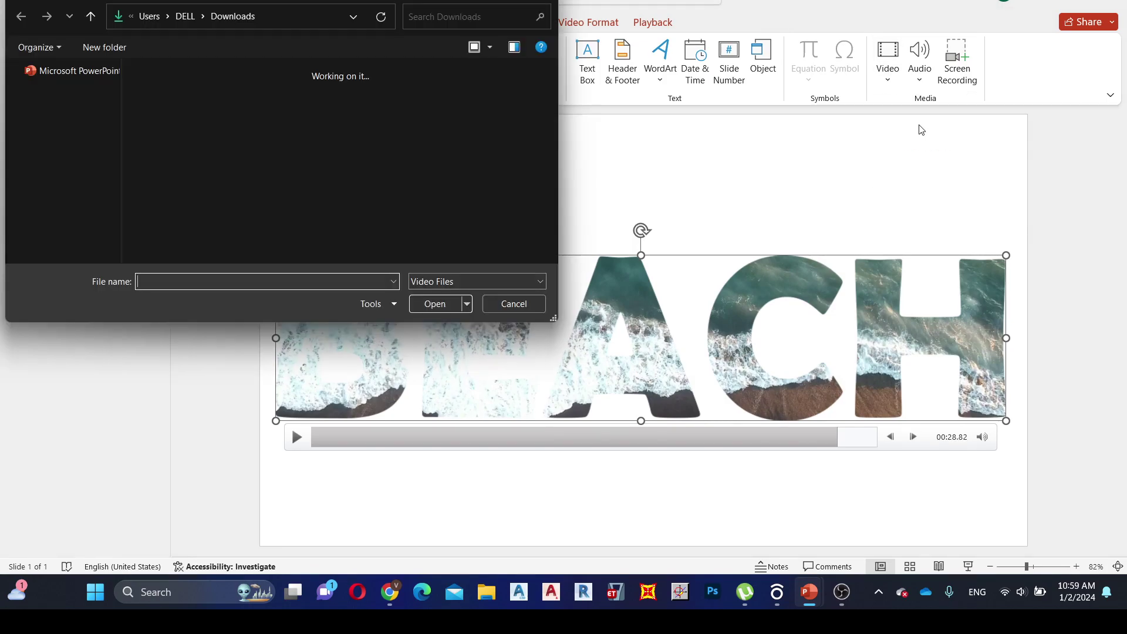
{"action": "left_click", "coordinate": [176, 143]}
{"action": "left_click", "coordinate": [435, 303]}
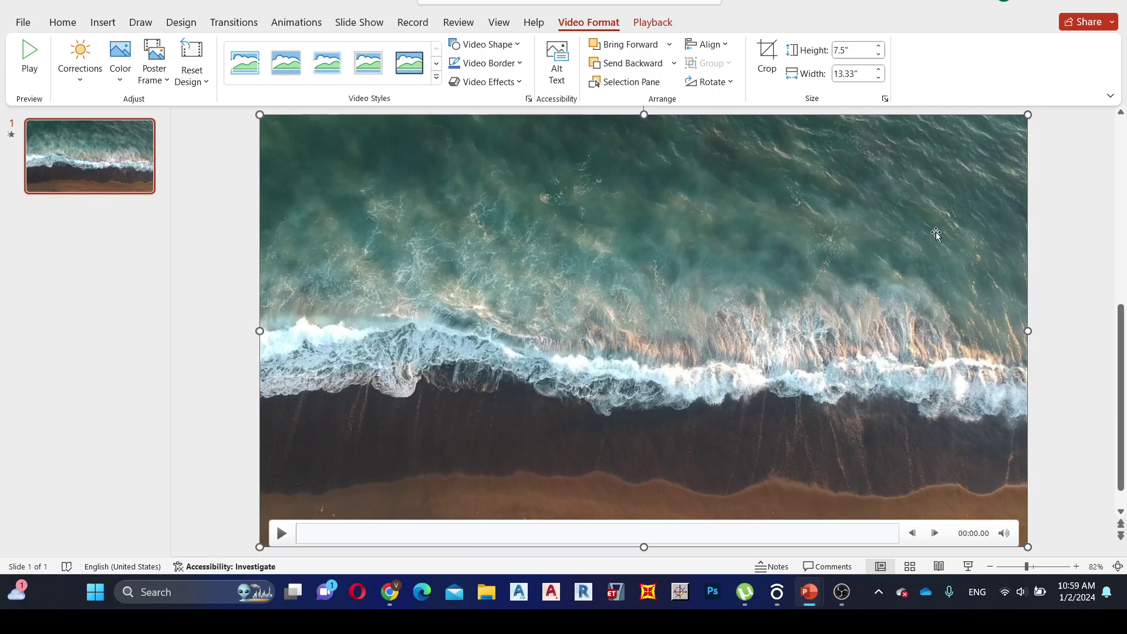
Step: Send the new video to the back, behind the BEACH-shaped video
{"action": "right_click", "coordinate": [937, 235]}
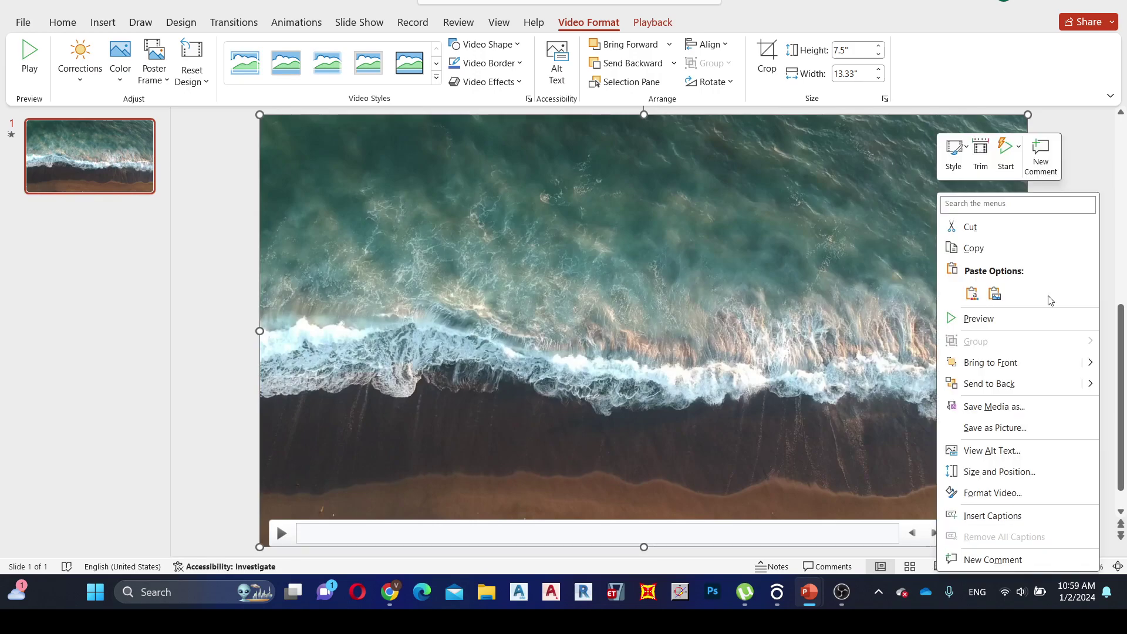
{"action": "mouse_move", "coordinate": [1089, 384]}
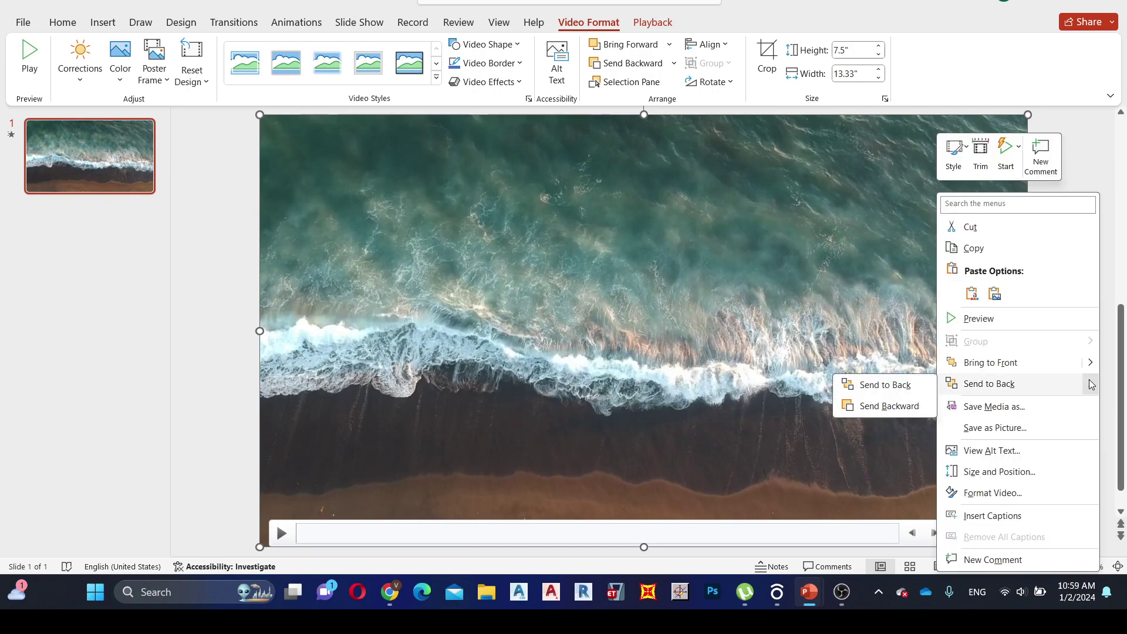
{"action": "left_click", "coordinate": [860, 385]}
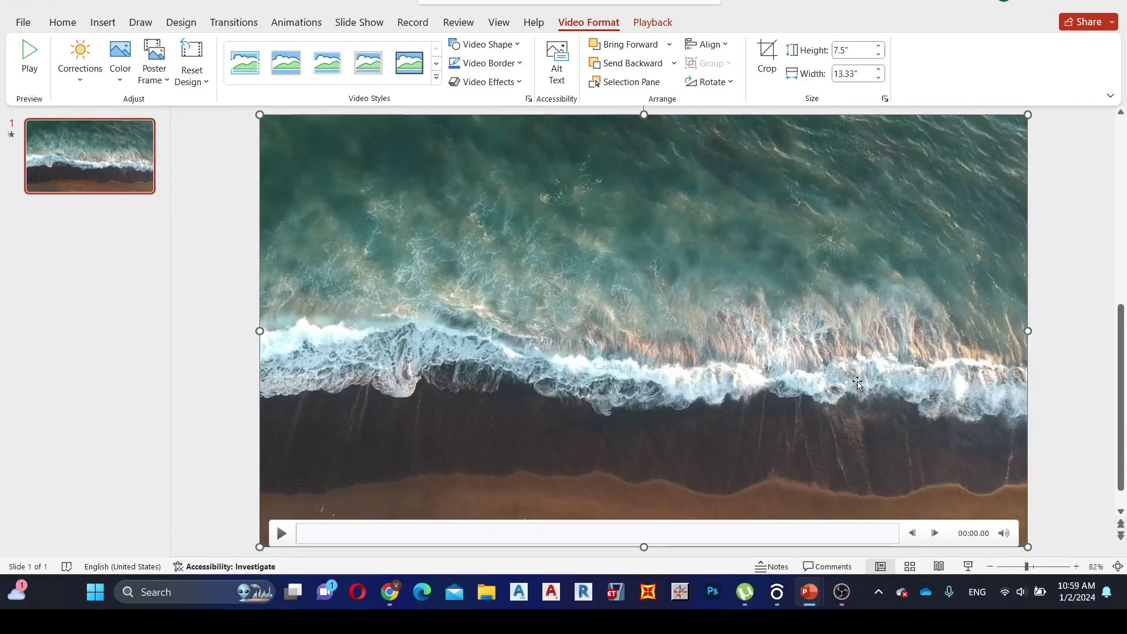
{"action": "left_click", "coordinate": [446, 308]}
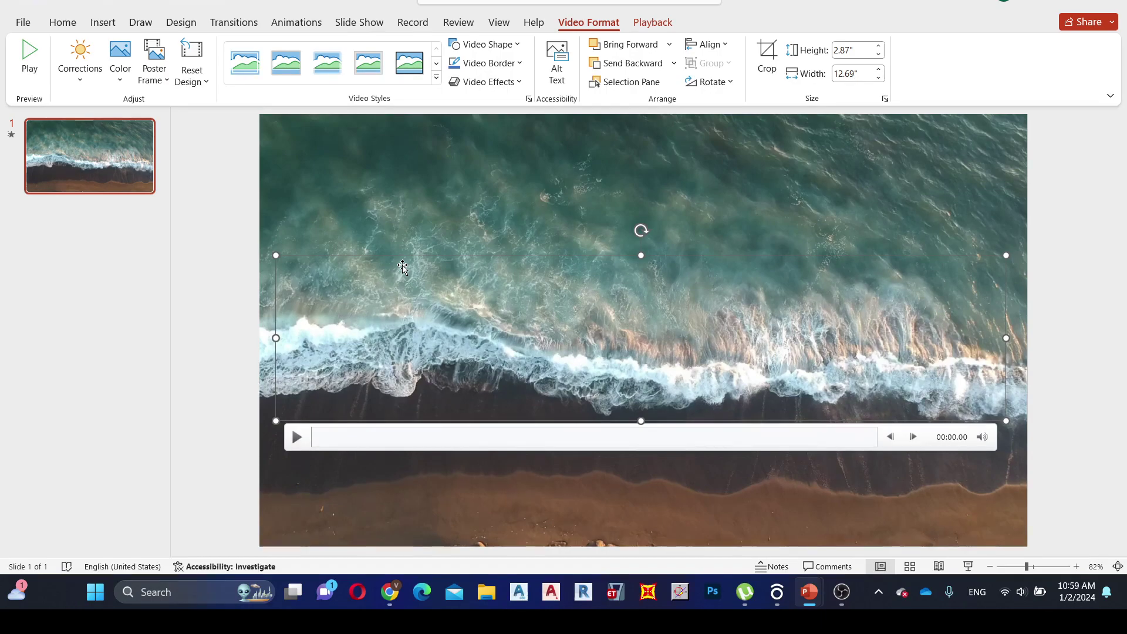
Step: Nudge the BEACH video up and preview it, pausing around 4.89 seconds
{"action": "mouse_move", "coordinate": [390, 255]}
{"action": "left_mouse_down"}
{"action": "mouse_move", "coordinate": [374, 252]}
{"action": "mouse_move", "coordinate": [397, 158]}
{"action": "mouse_move", "coordinate": [396, 243]}
{"action": "left_mouse_up"}
{"action": "left_click", "coordinate": [300, 428]}
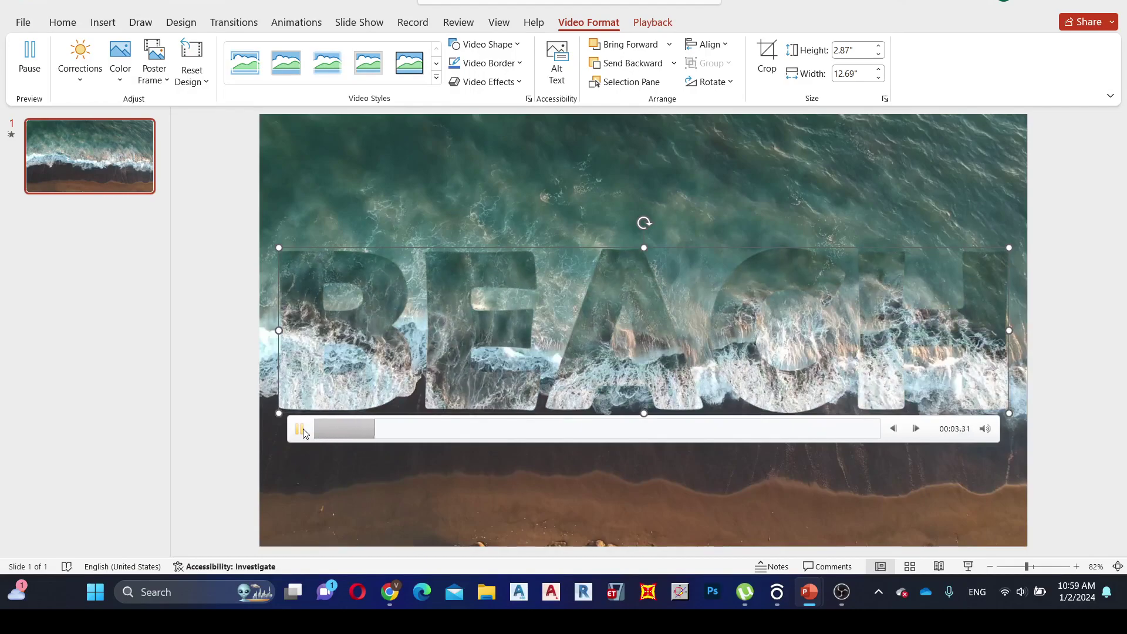
{"action": "left_click", "coordinate": [301, 430]}
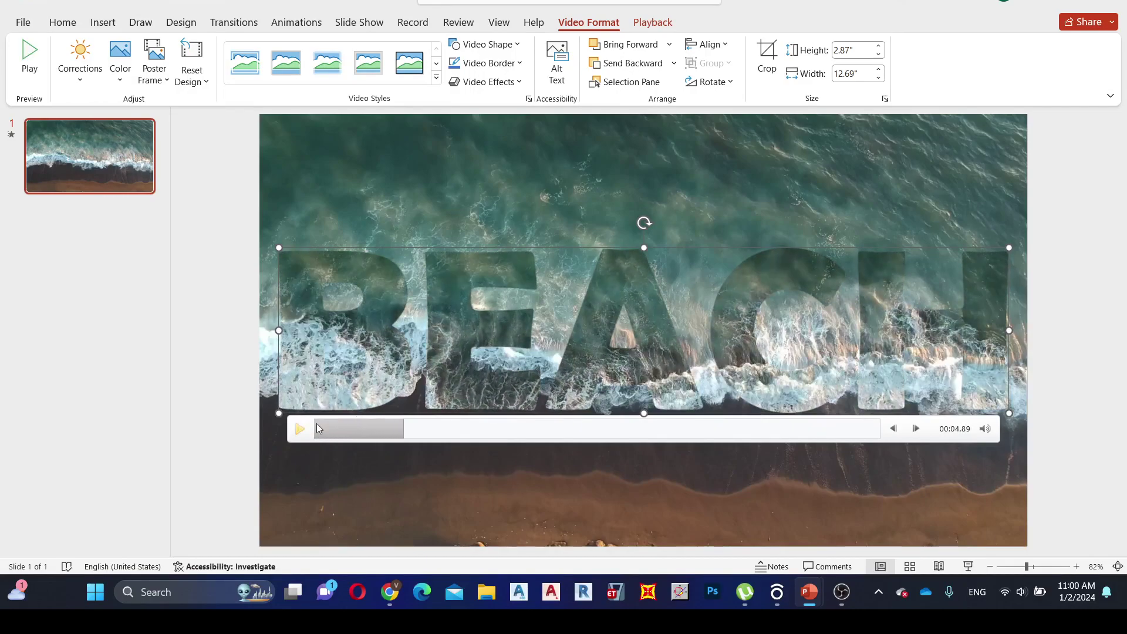
{"action": "scroll", "coordinate": [621, 421], "scroll_direction": "down", "scroll_amount": 1}
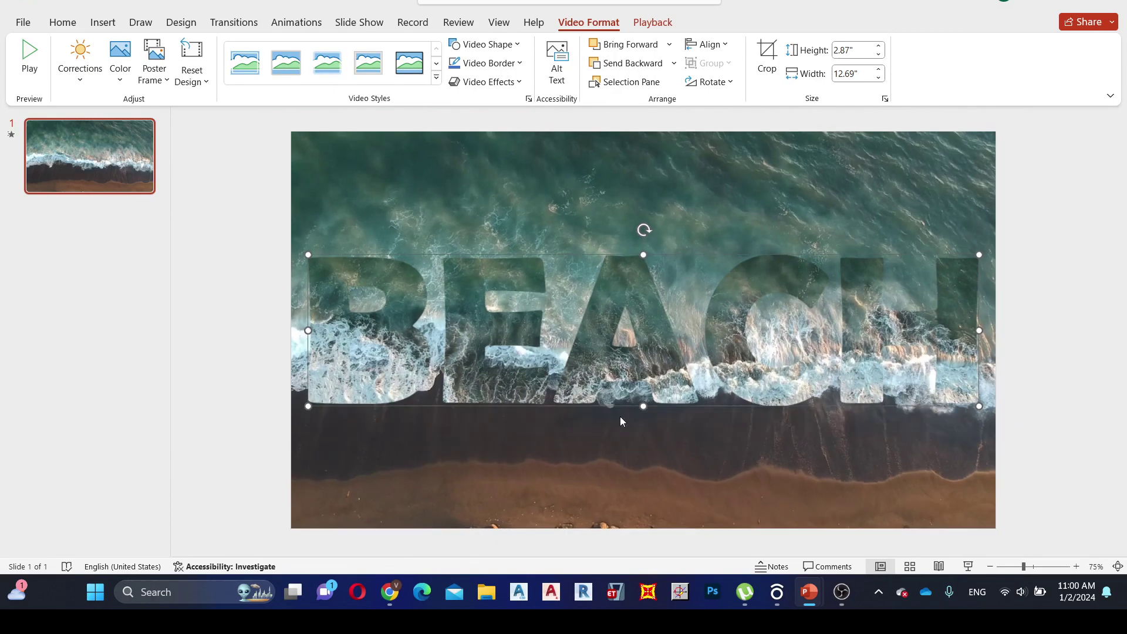
{"action": "left_click", "coordinate": [613, 522]}
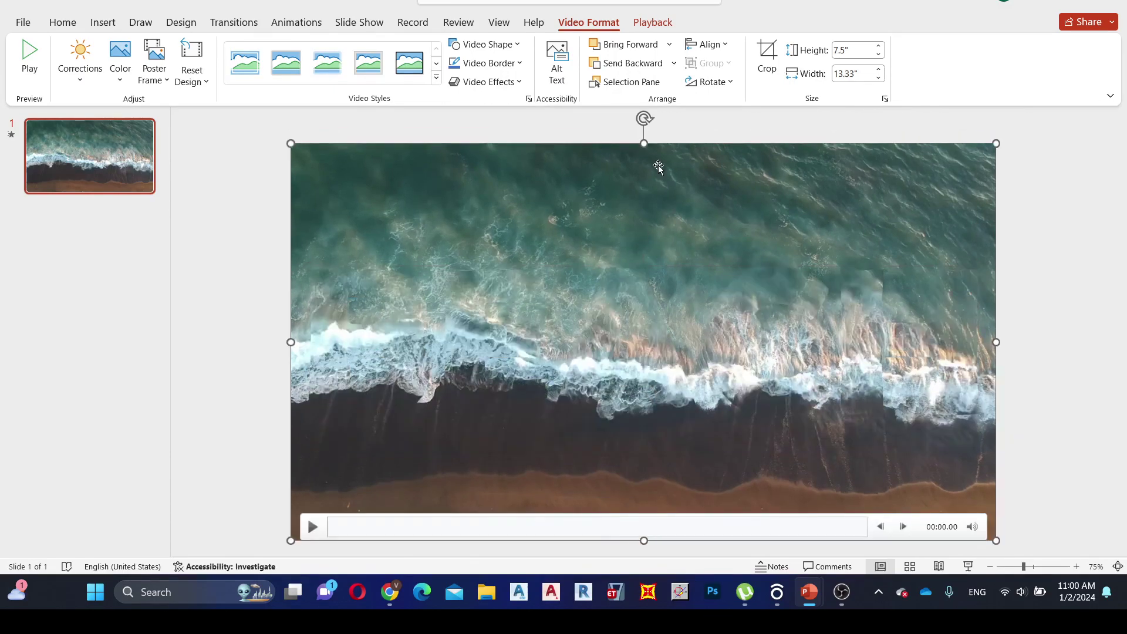
Step: Rotate the background video 180° and preview it playing to about 3.29 seconds
{"action": "left_click_drag", "start_coordinate": [644, 118], "coordinate": [740, 422]}
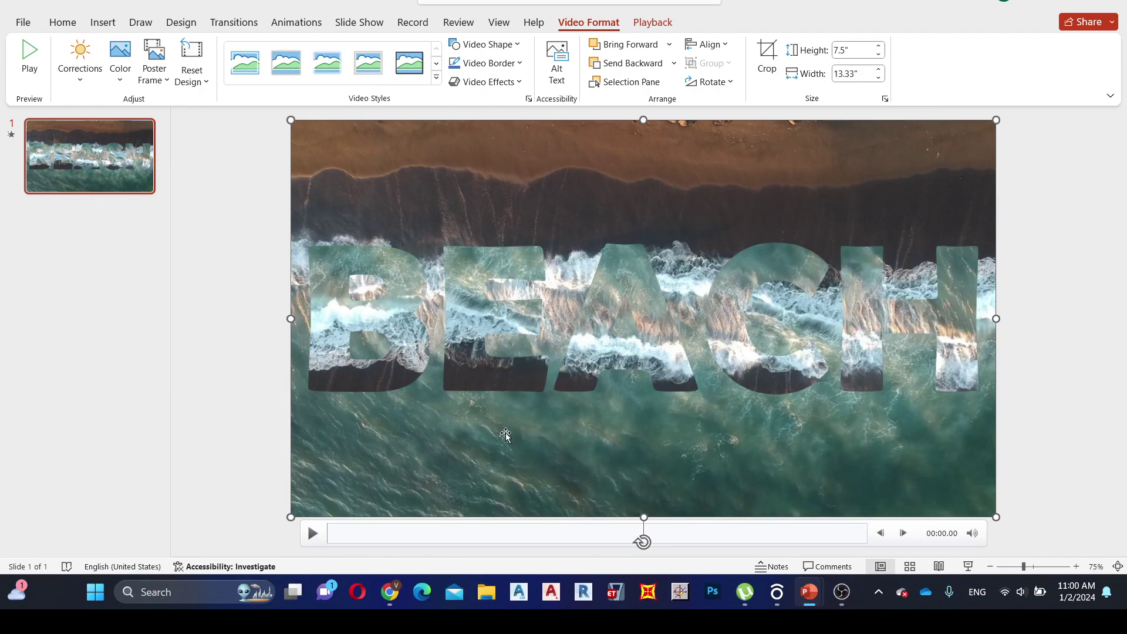
{"action": "left_click", "coordinate": [314, 534]}
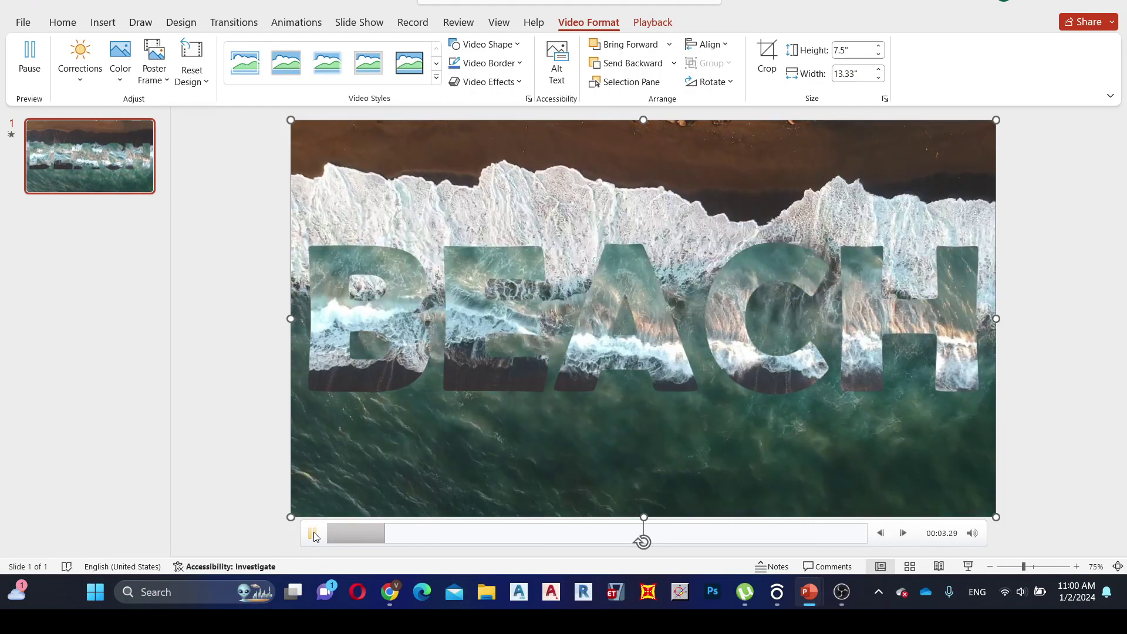
{"action": "left_click", "coordinate": [363, 236]}
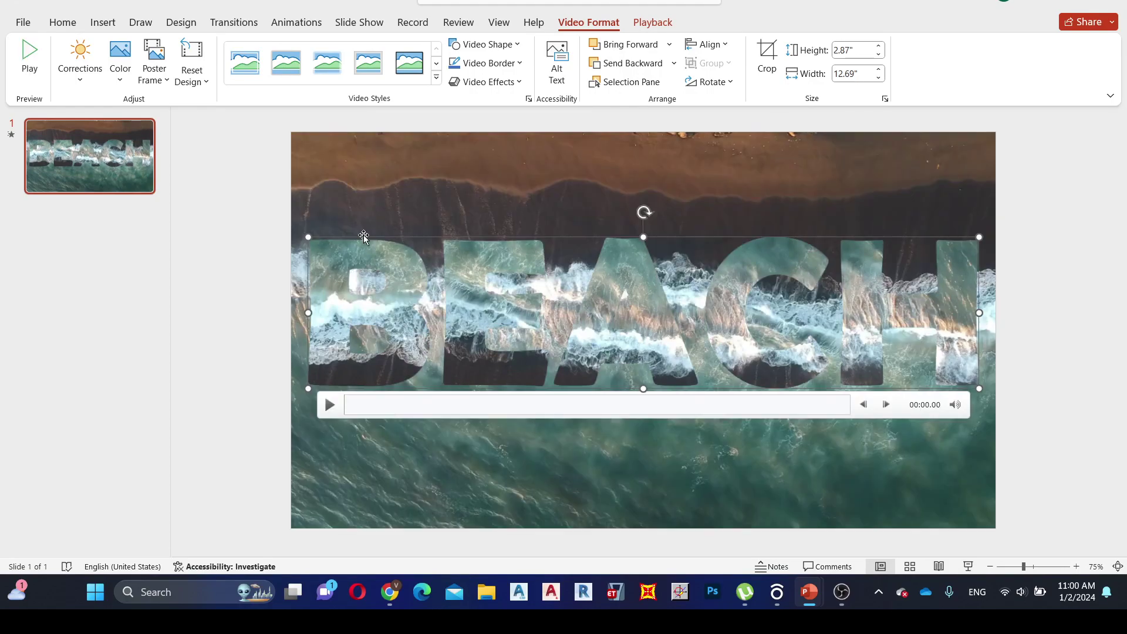
Step: Set the BEACH video's Playback Start option to Automatically
{"action": "left_click", "coordinate": [582, 274]}
{"action": "left_click", "coordinate": [604, 283]}
{"action": "left_click", "coordinate": [652, 22]}
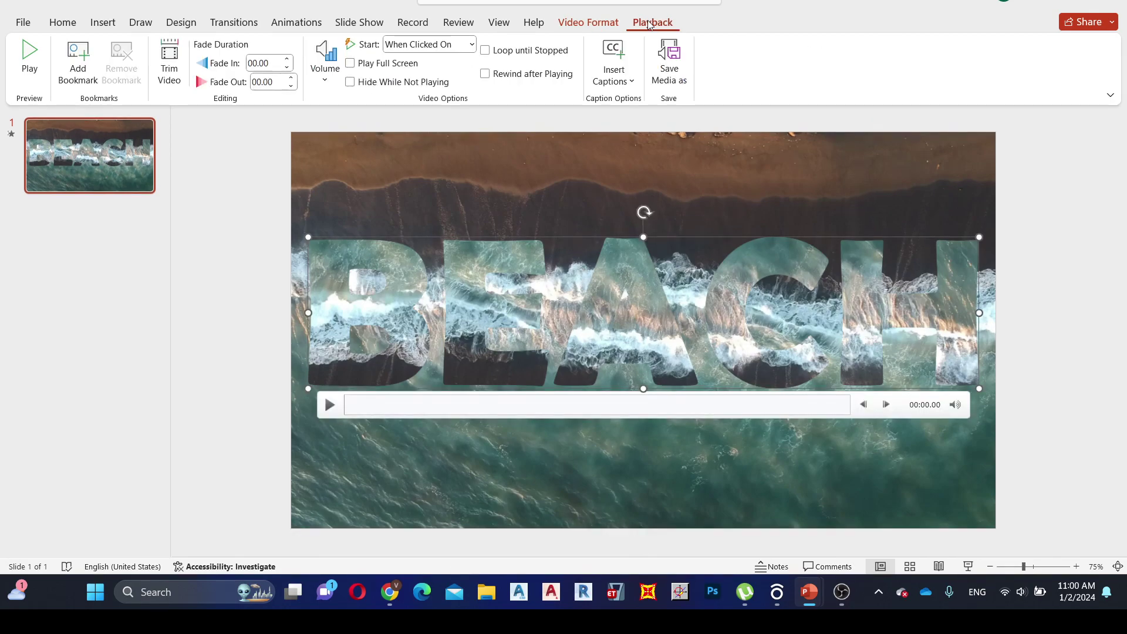
{"action": "left_click", "coordinate": [472, 45]}
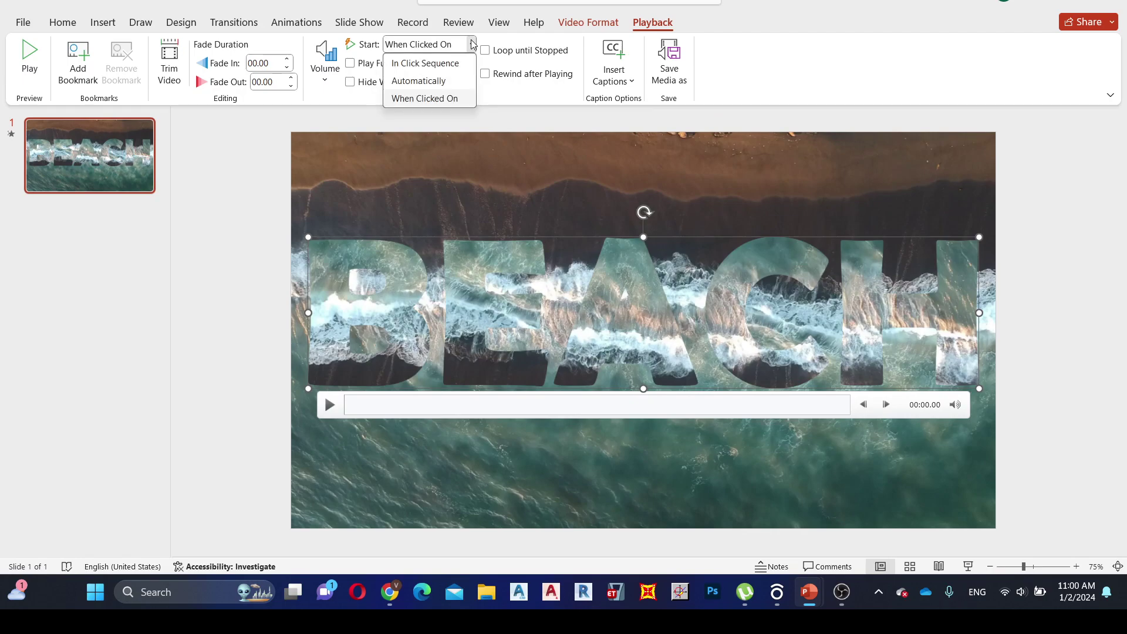
{"action": "left_click", "coordinate": [443, 80]}
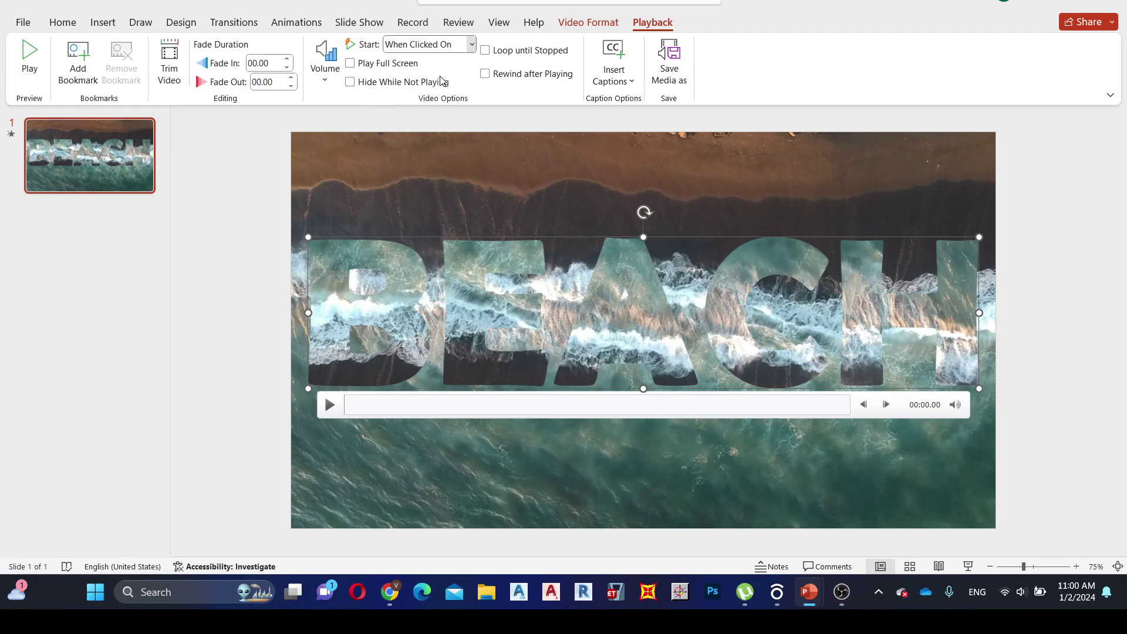
Step: Set the background video's Start option to Automatically as well
{"action": "left_click", "coordinate": [393, 156]}
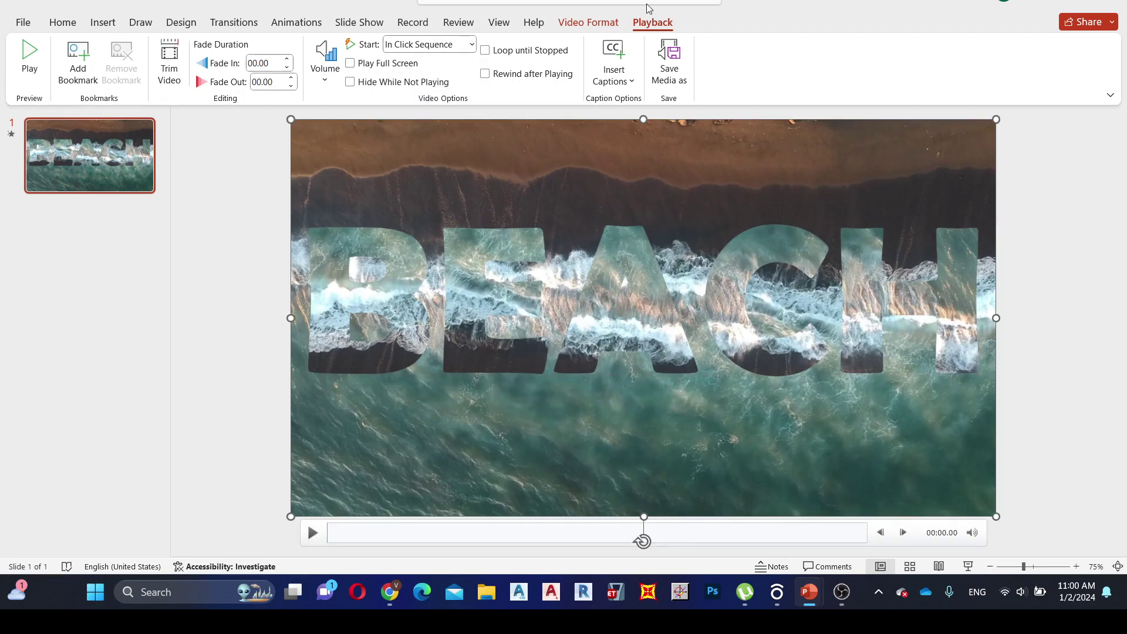
{"action": "left_click", "coordinate": [470, 47]}
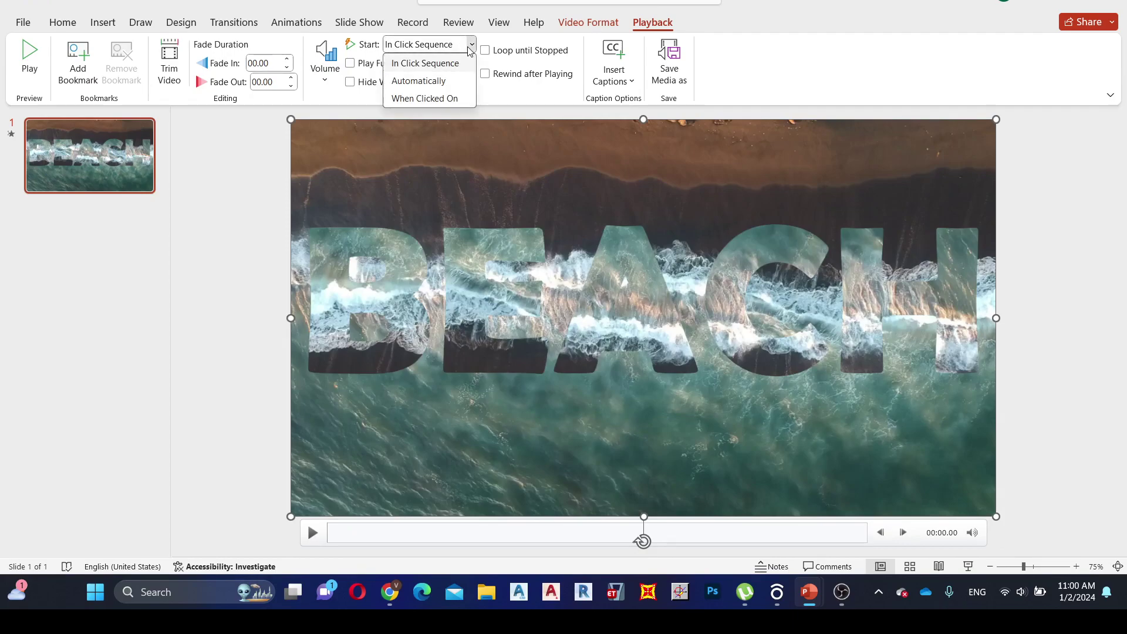
{"action": "left_click", "coordinate": [448, 80]}
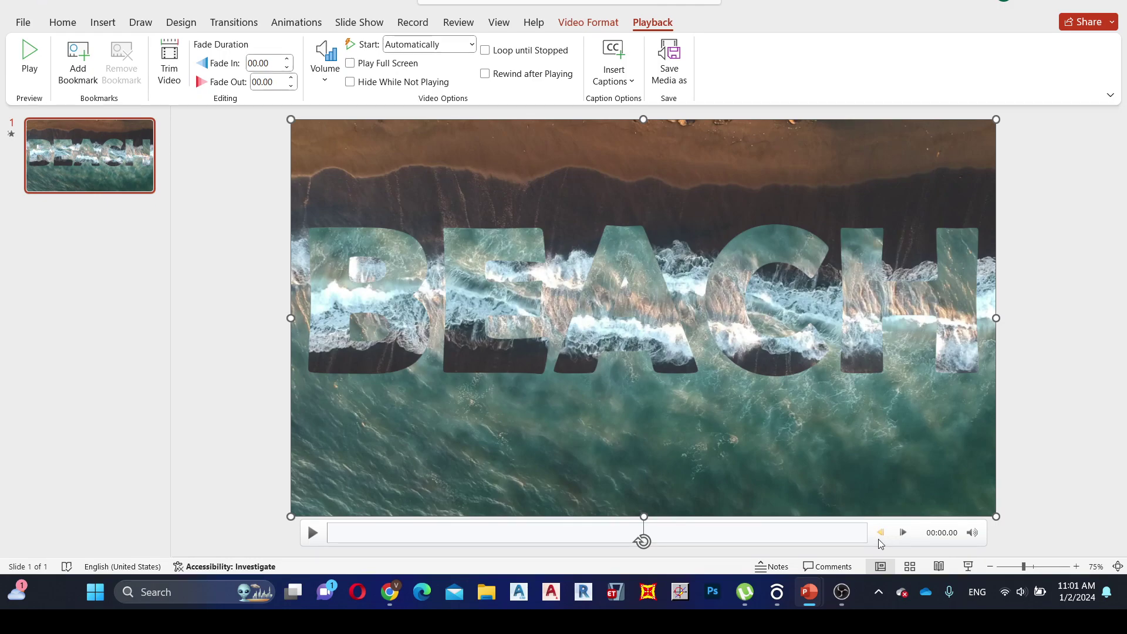
{"action": "left_click", "coordinate": [747, 336]}
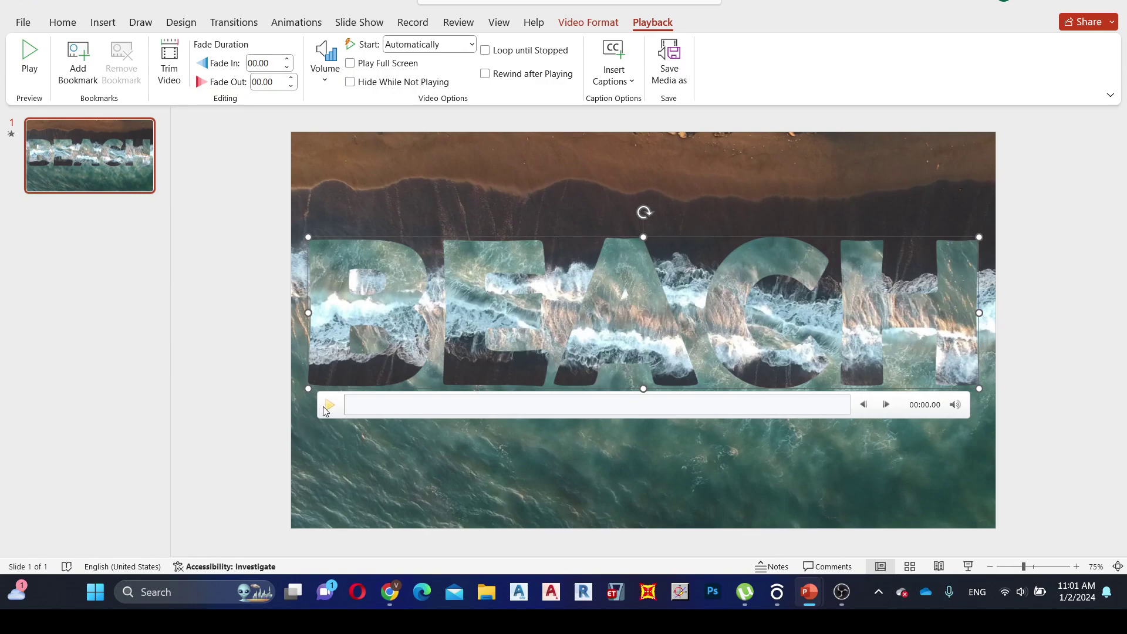
Step: Preview the BEACH video and the background video playing
{"action": "left_click", "coordinate": [328, 405]}
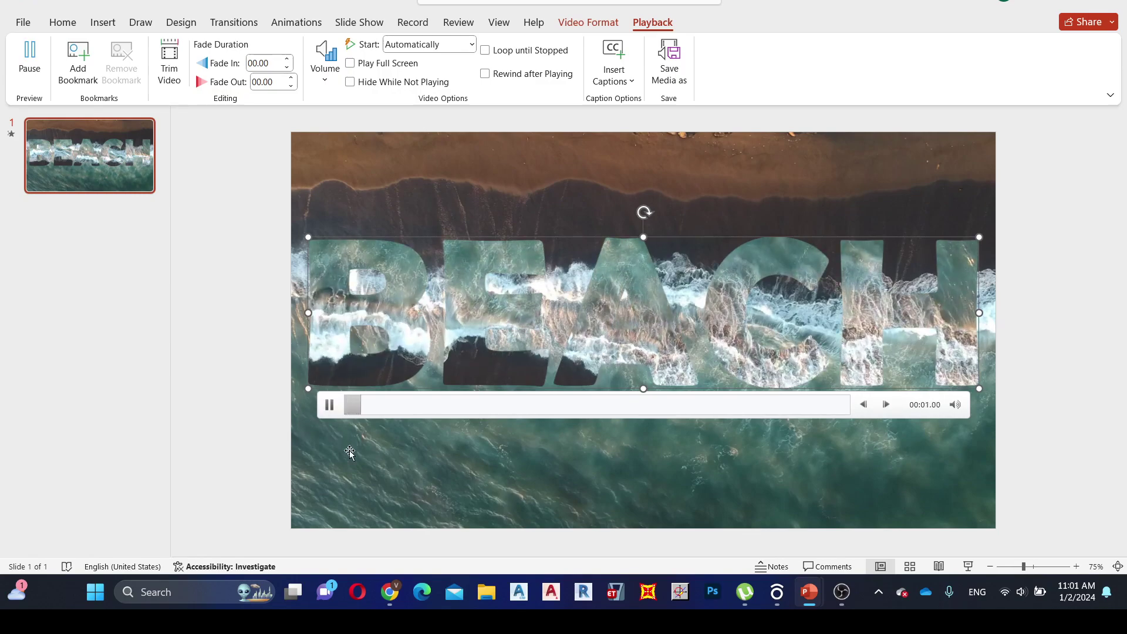
{"action": "left_click", "coordinate": [342, 480]}
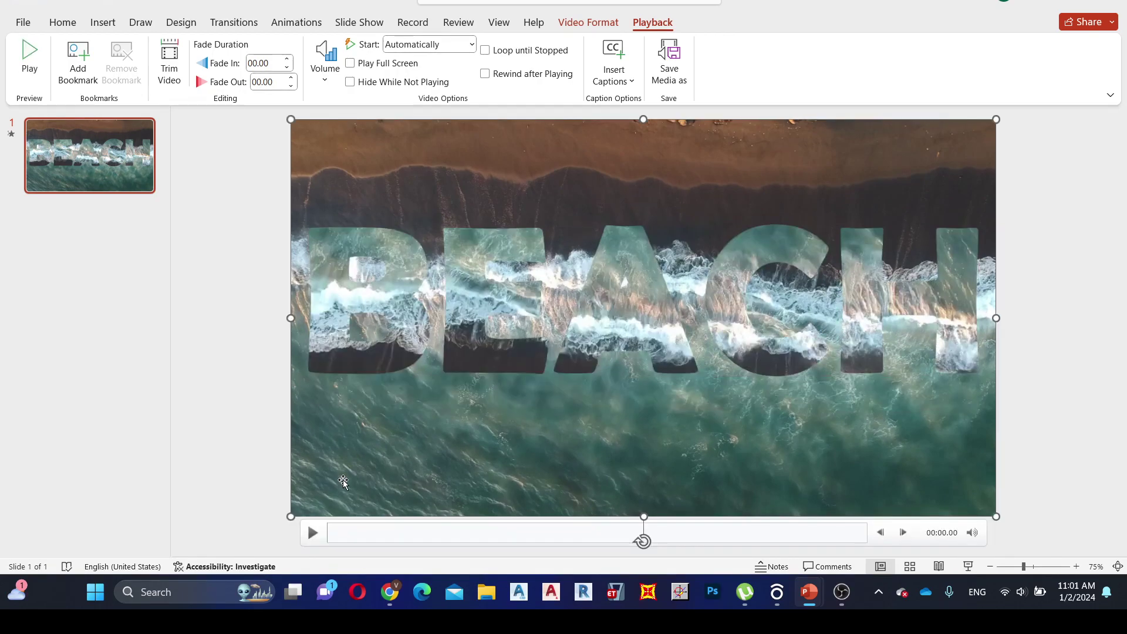
{"action": "left_click", "coordinate": [312, 532]}
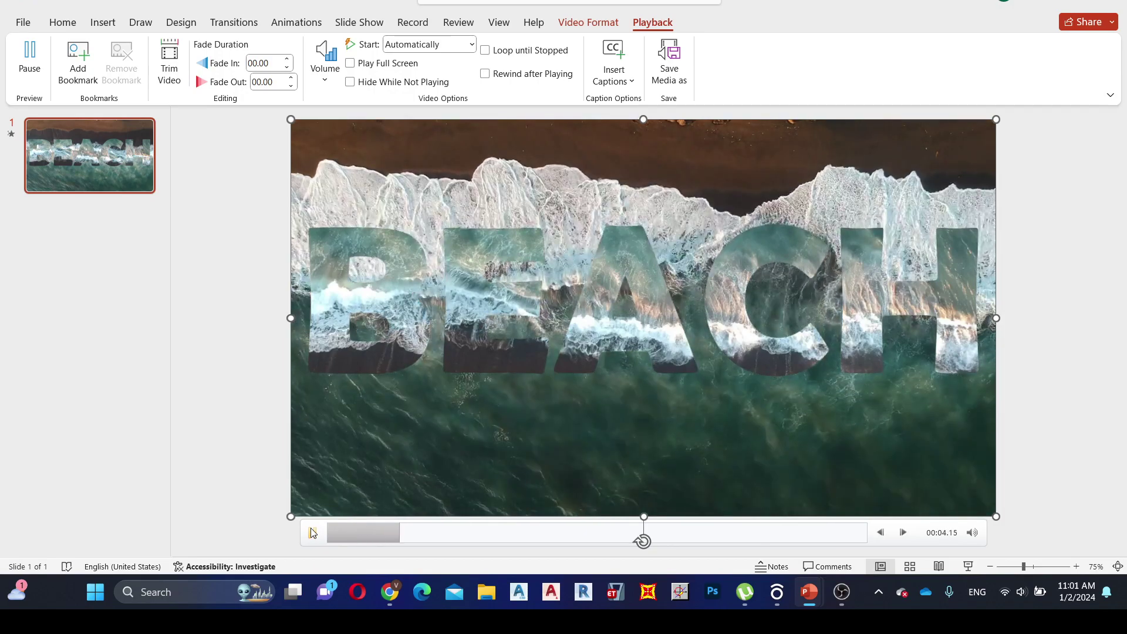
{"action": "left_click", "coordinate": [401, 233]}
Step: Raise the BEACH video slightly, preview it, and start the slide show with F5
{"action": "left_click", "coordinate": [398, 254]}
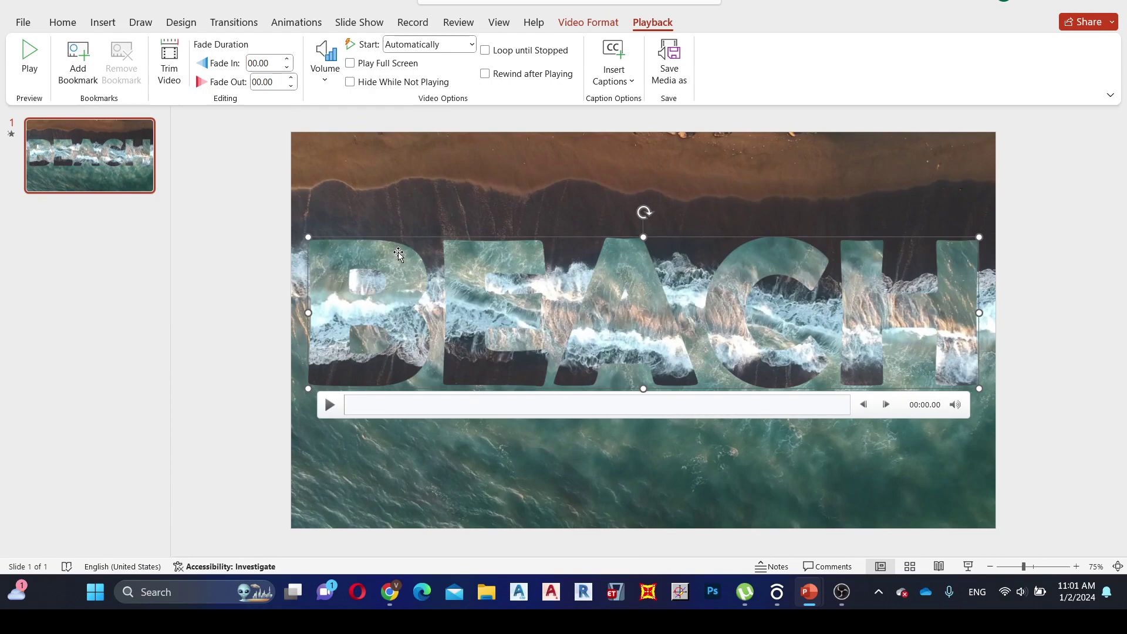
{"action": "left_click_drag", "start_coordinate": [384, 237], "coordinate": [387, 217]}
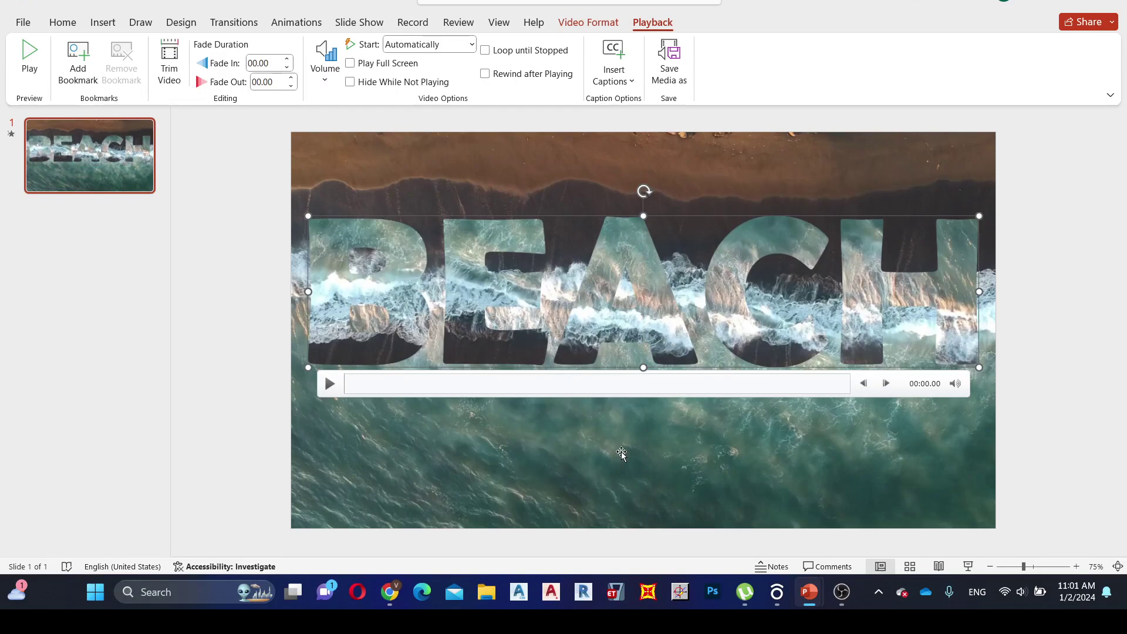
{"action": "left_click_drag", "start_coordinate": [505, 245], "coordinate": [506, 241]}
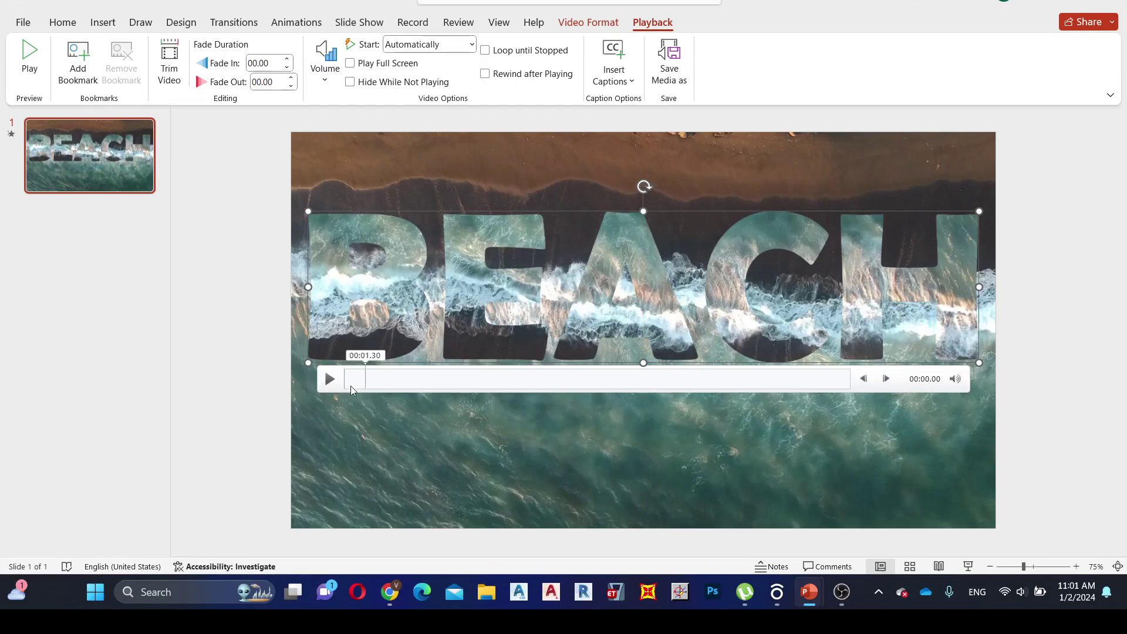
{"action": "left_click", "coordinate": [332, 382]}
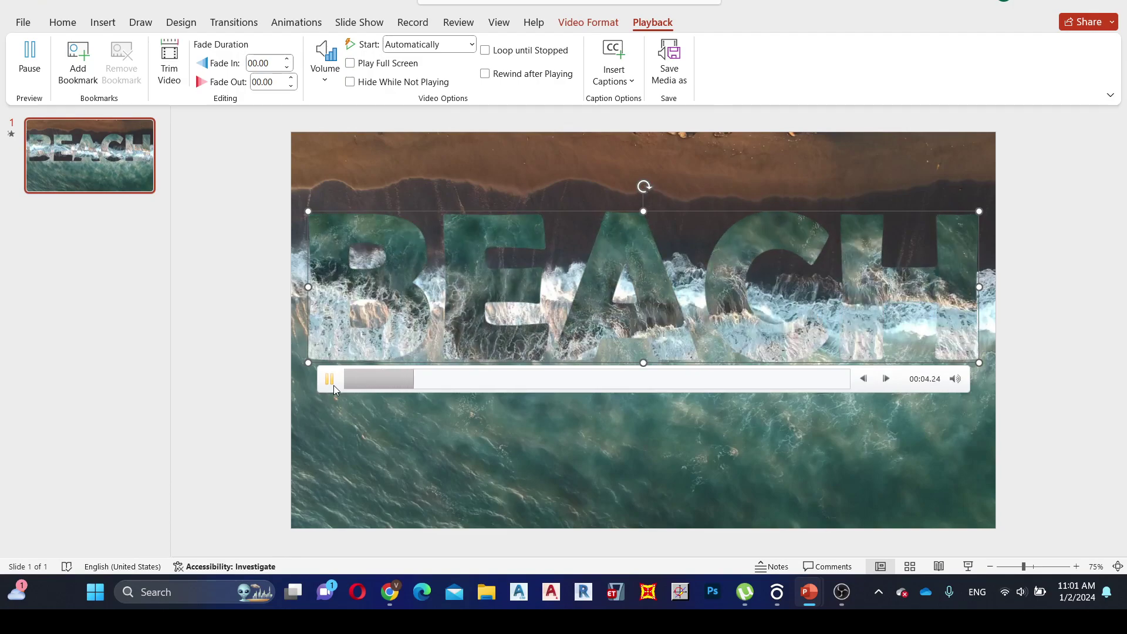
{"action": "key", "text": "F5"}
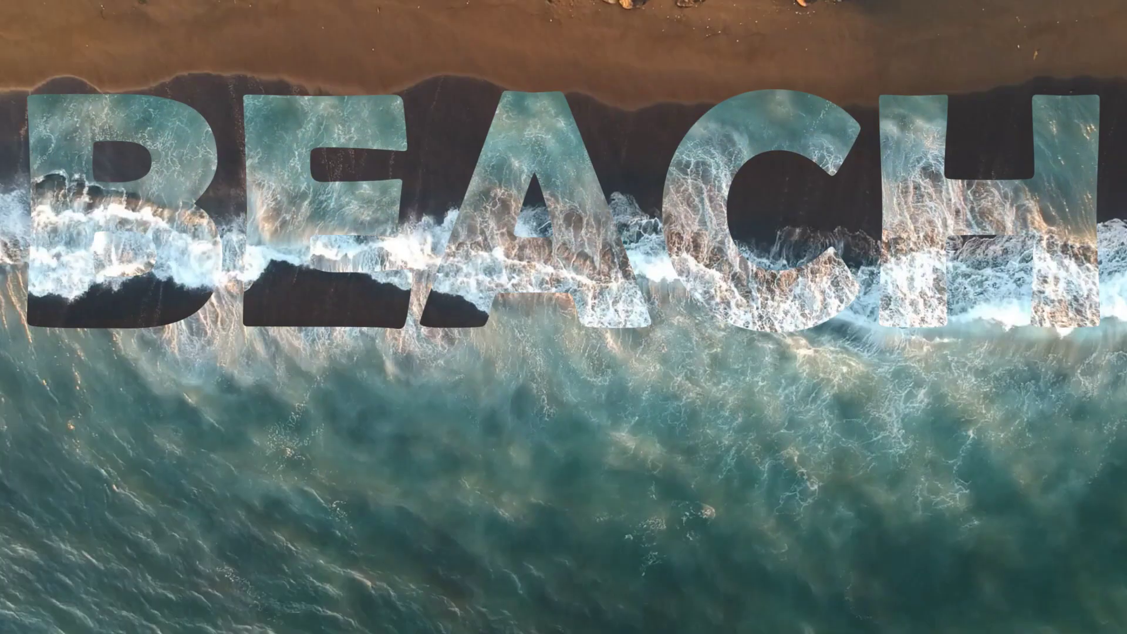